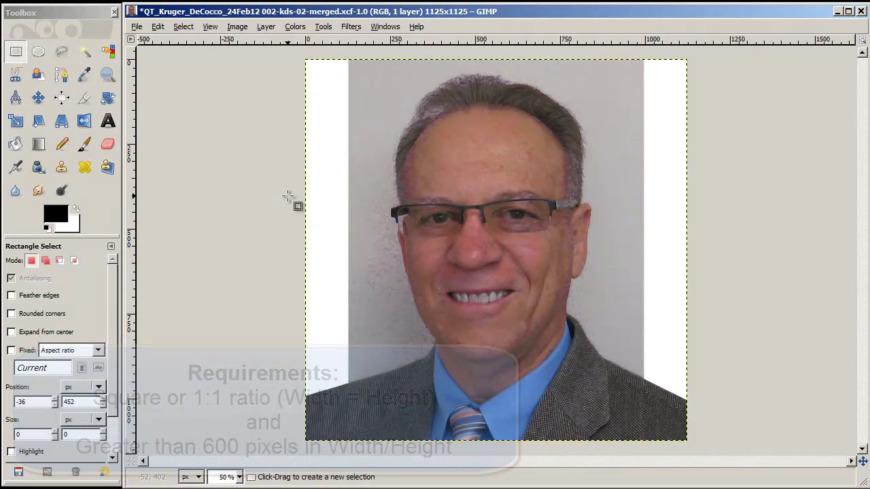
- Set up the Scissors Select tool with feathered edges at radius 5 and interactive boundary enabled
left_click(15, 76)
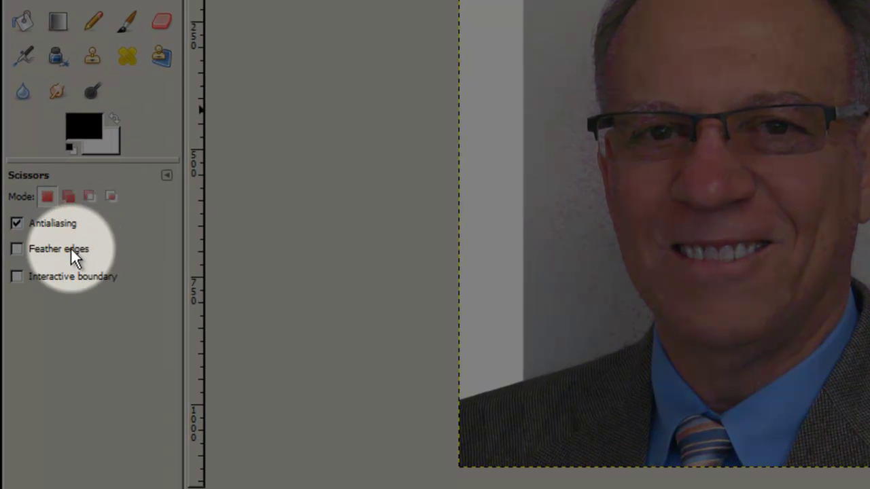
left_click(72, 249)
left_click_drag(151, 270, 109, 271)
type("5")
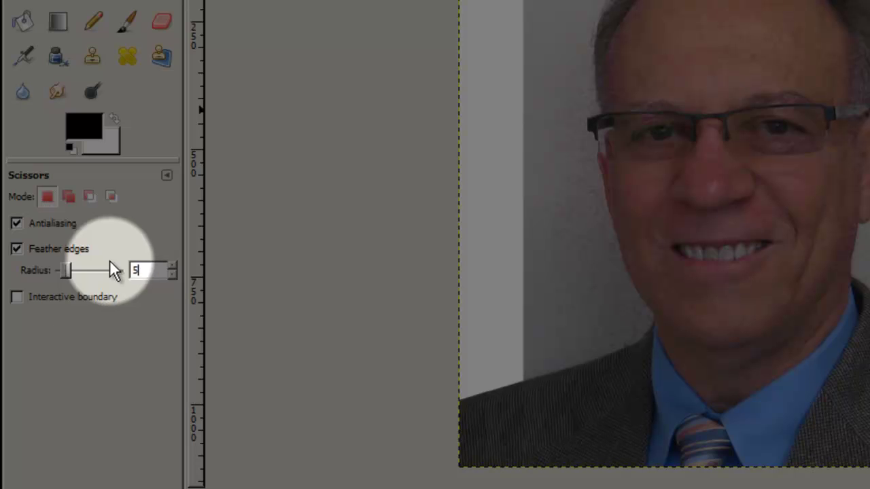
left_click(91, 296)
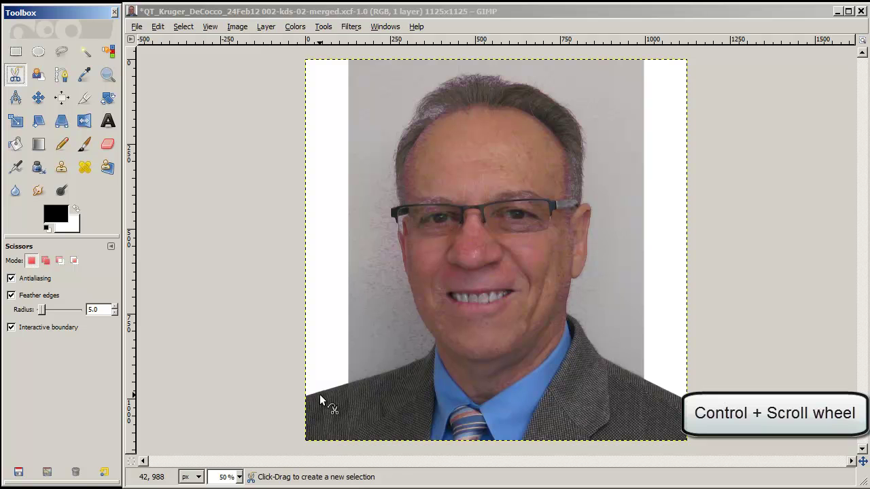
- Start the scissors outline at the photo's left edge and trace along the jacket shoulder up to the collar
scroll(320, 393, "up", 3)
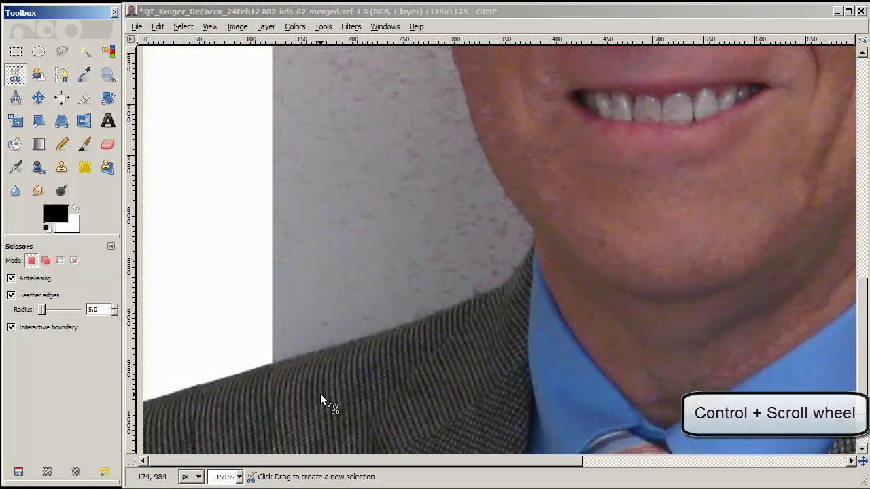
left_click(160, 396)
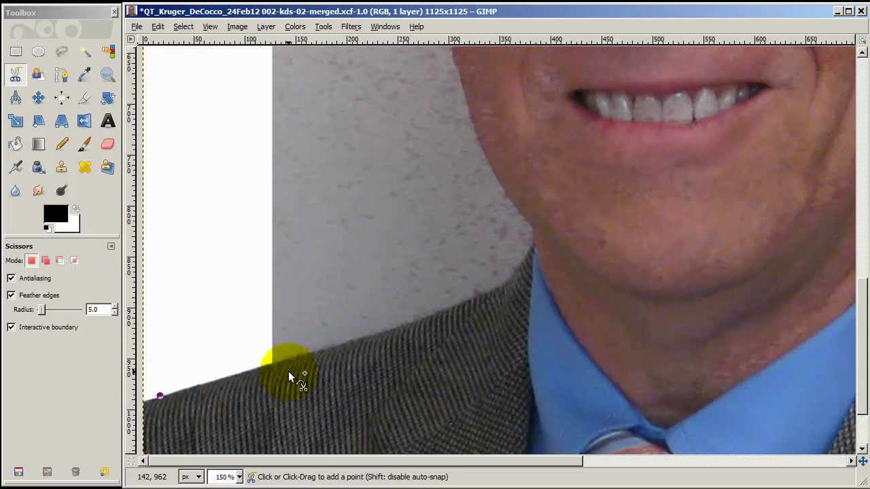
left_click(351, 338)
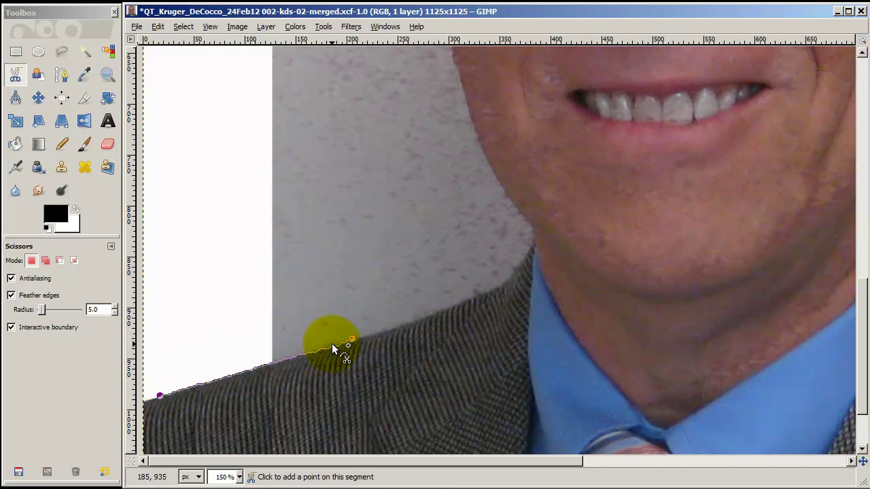
left_click(440, 311)
left_click_drag(441, 309, 449, 305)
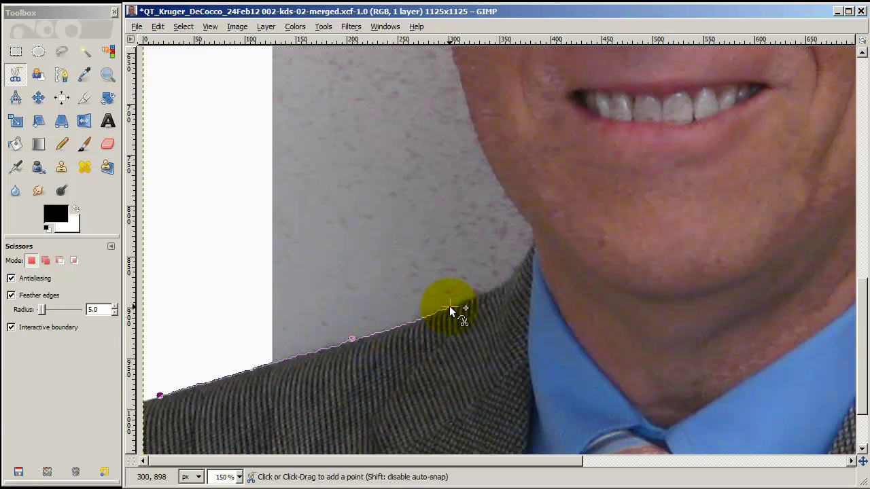
left_click(509, 277)
- Continue the scissors outline from the neck along the left jaw and cheek up to the ear below the glasses
mouse_move(525, 212)
left_mouse_down()
mouse_move(514, 202)
mouse_move(523, 210)
left_mouse_up()
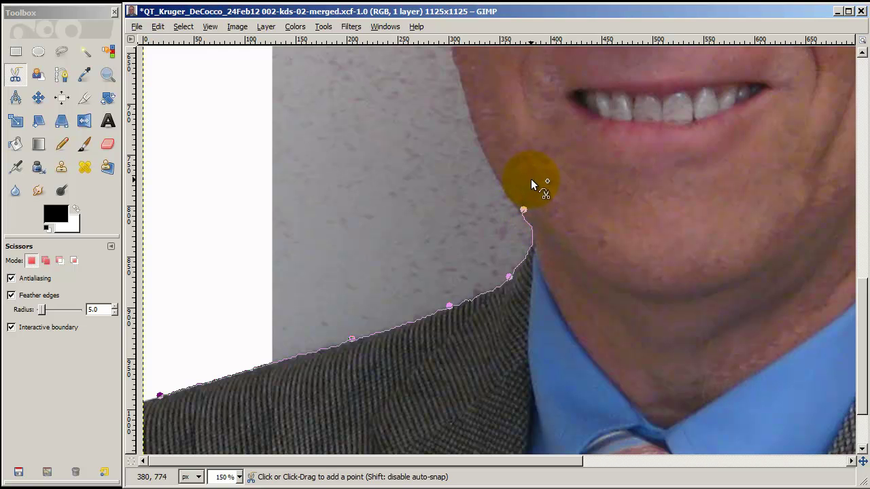
left_click(461, 80)
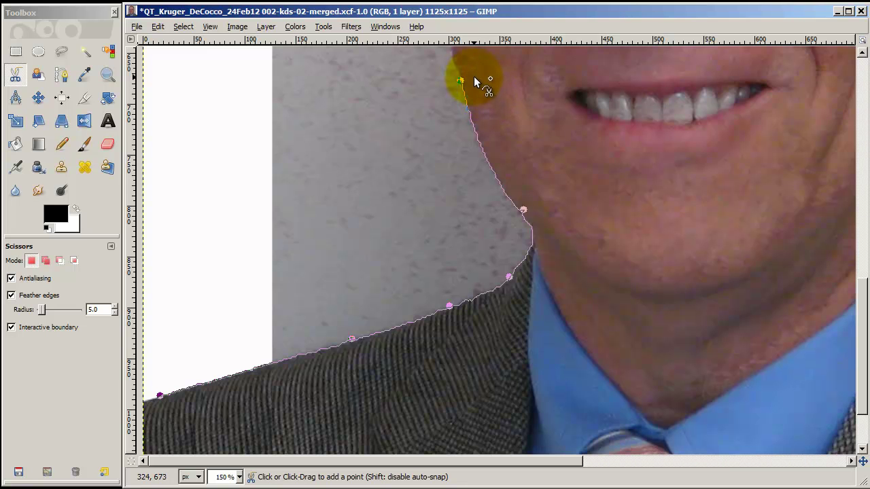
left_click_drag(474, 79, 524, 388)
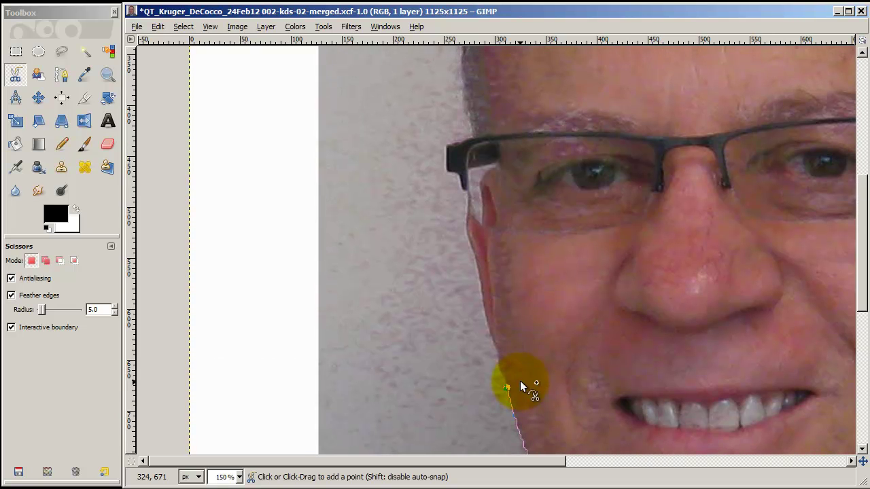
left_click(476, 261)
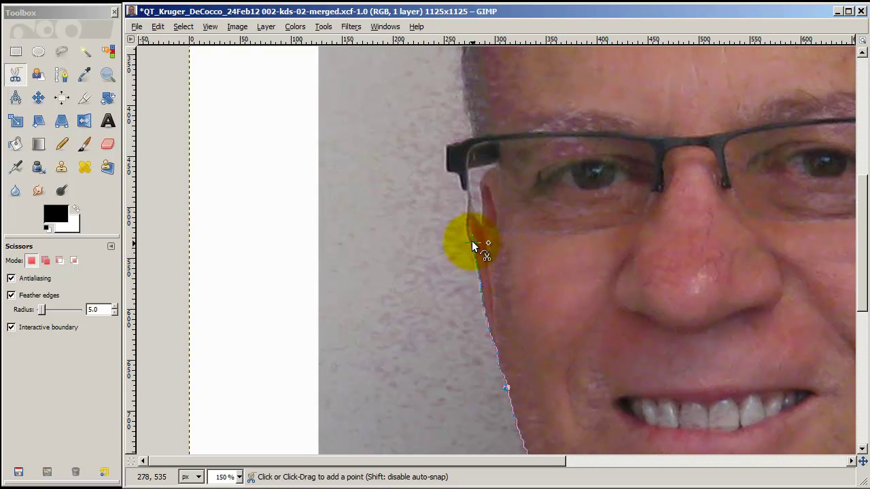
left_click(466, 231)
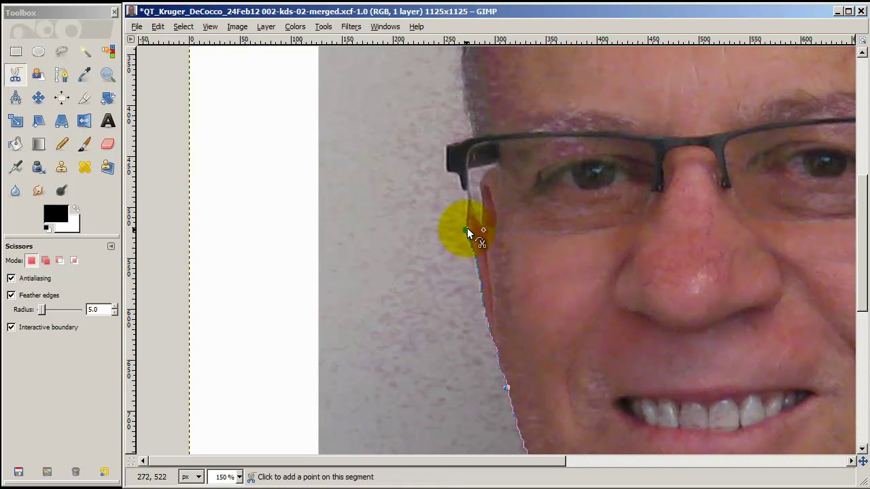
- Outline the left corner of the glasses frame and the hair edge just above it, adding points to correct the segments
left_click(451, 144)
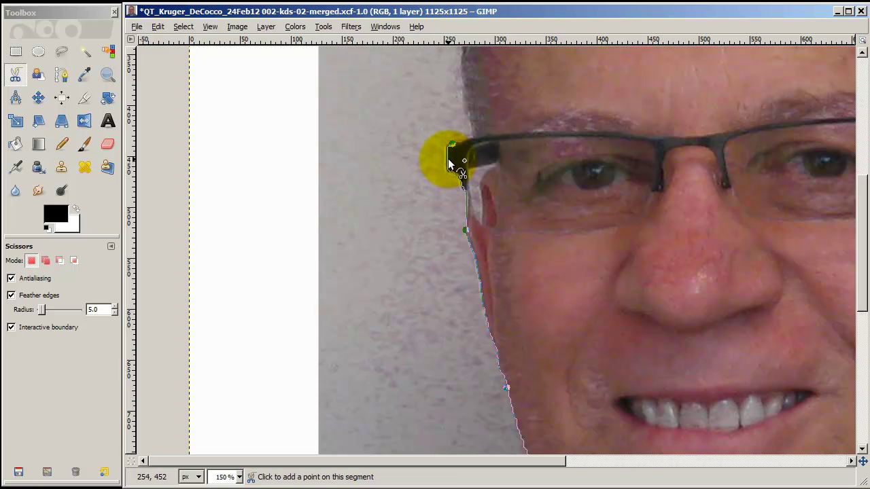
left_click_drag(447, 163, 445, 171)
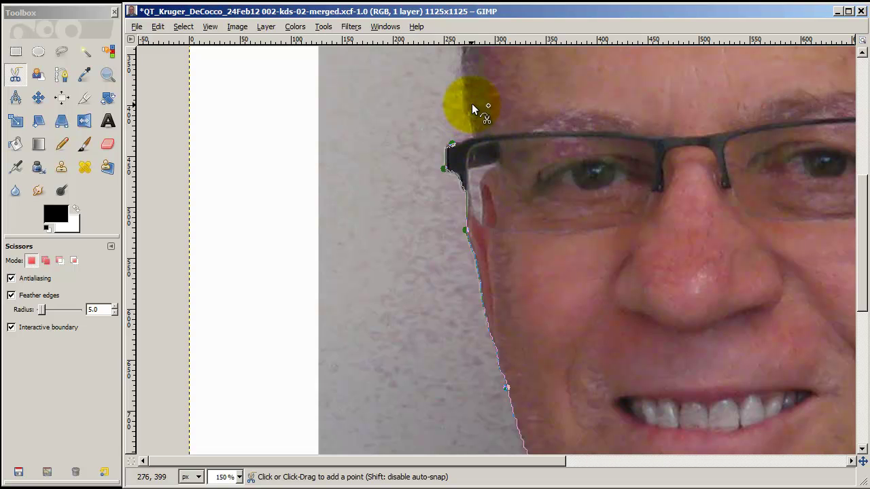
left_click(461, 87)
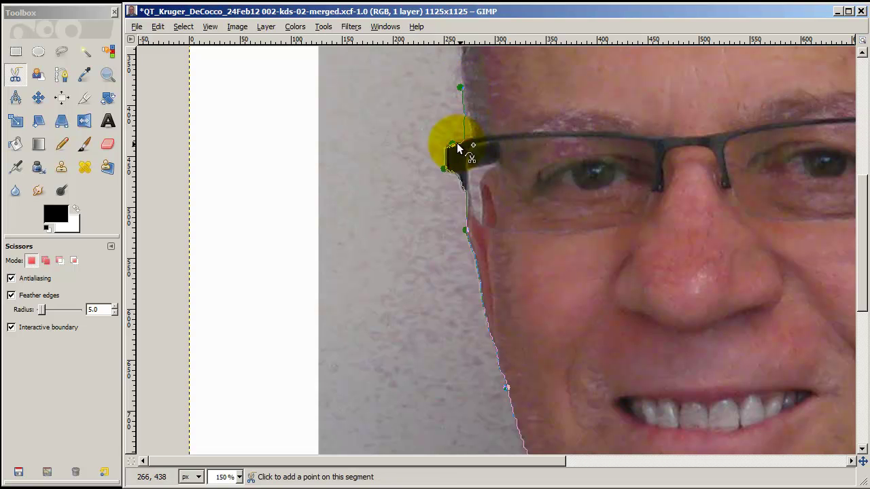
left_click_drag(461, 119, 482, 320)
- Trace the hair edge up the left side of the head, adding intermediate points where the line cuts into the hair
left_click(443, 213)
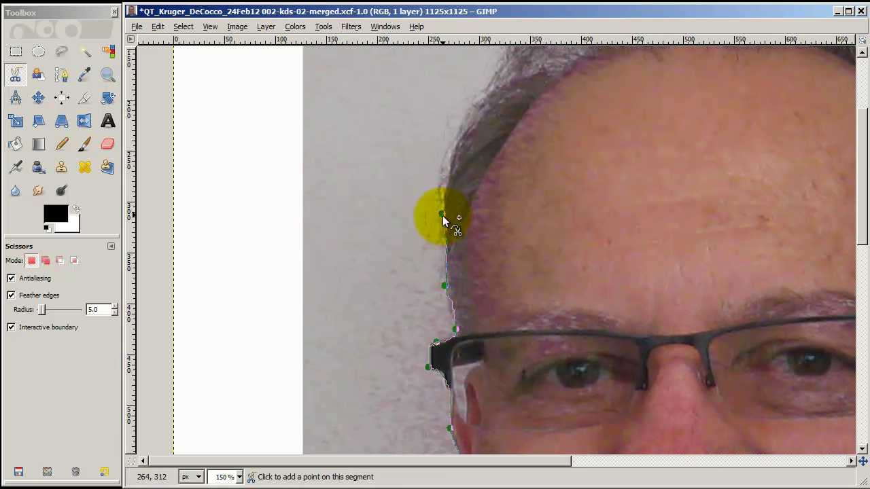
left_click(453, 145)
left_click_drag(505, 86, 435, 212)
left_click(422, 199)
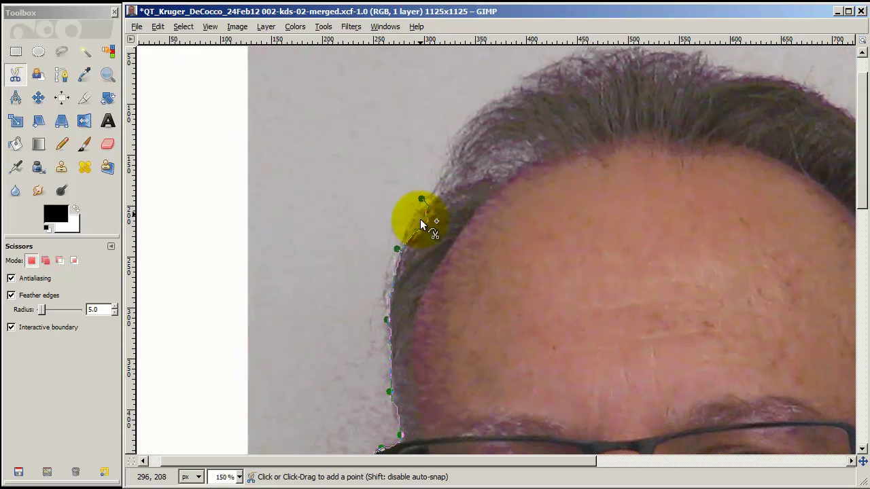
left_click(410, 216)
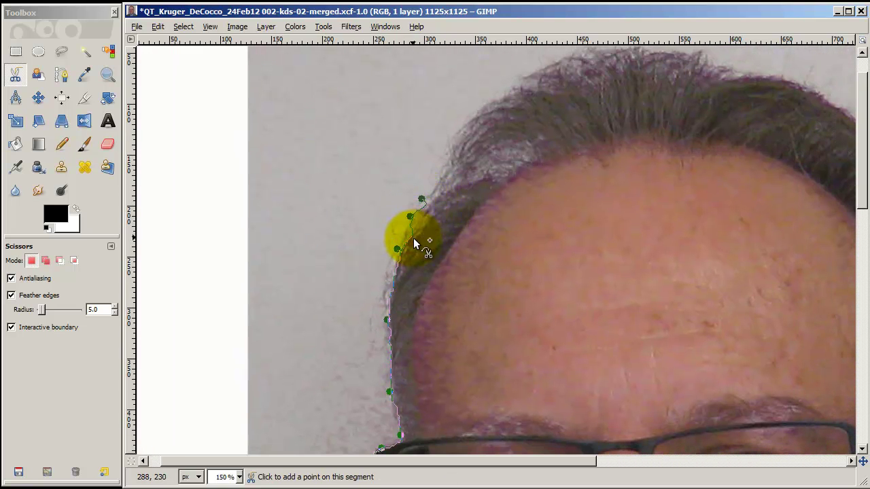
left_click(403, 232)
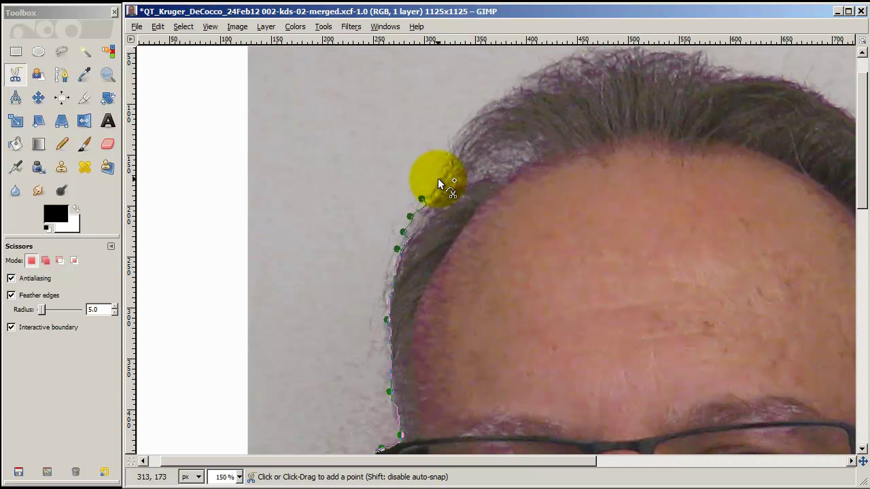
- Trace the upper-left curve of the hair toward the crown, adding points to pull the line outside the hair
left_click(459, 125)
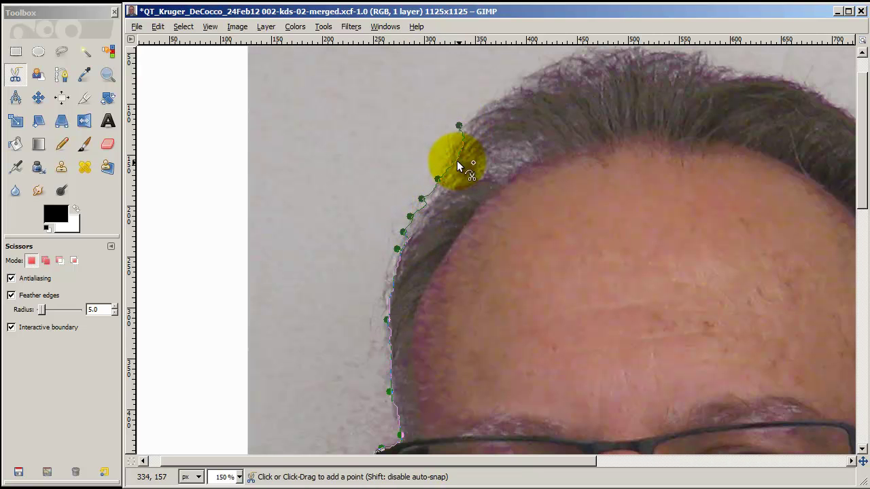
left_click(446, 153)
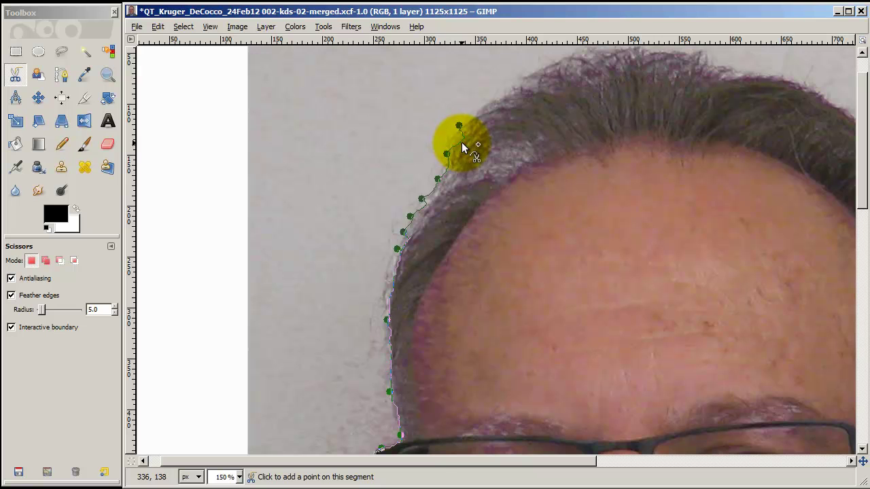
left_click_drag(457, 140, 447, 137)
left_click(495, 99)
left_click_drag(516, 159, 420, 252)
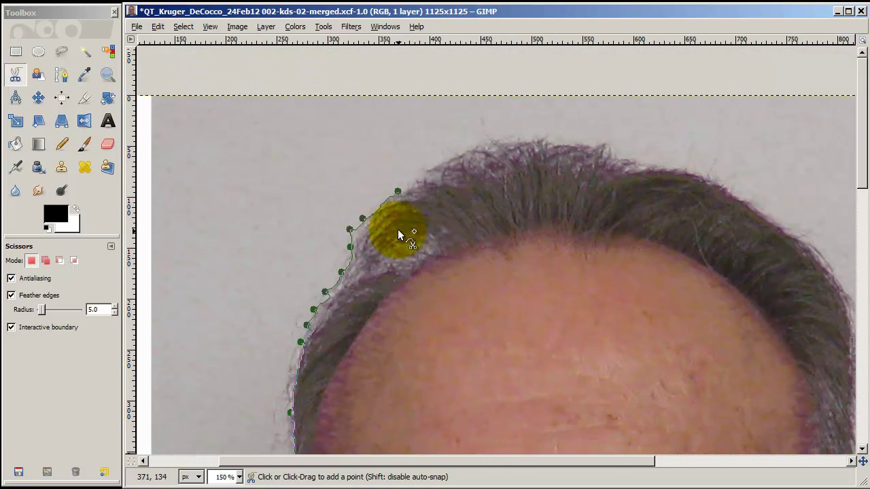
- Trace the scissors outline across the top of the hair to the right side of the crown
left_click(419, 178)
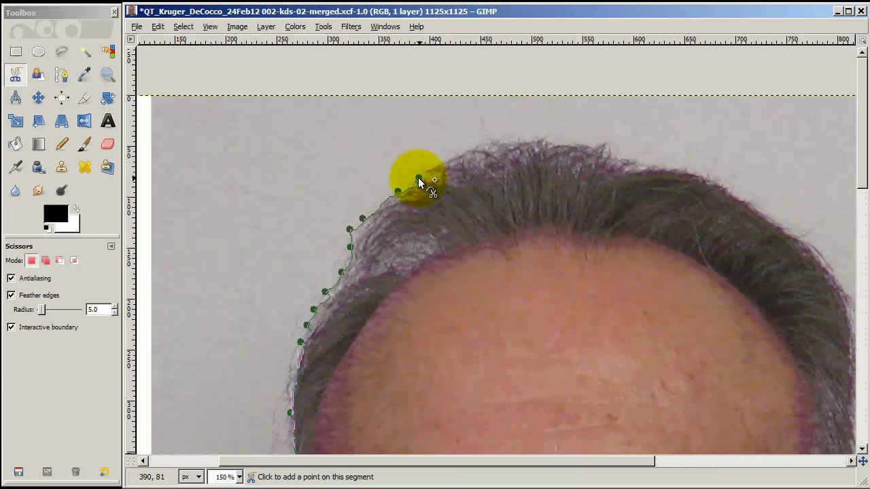
left_click(443, 162)
left_click(488, 139)
left_click(518, 141)
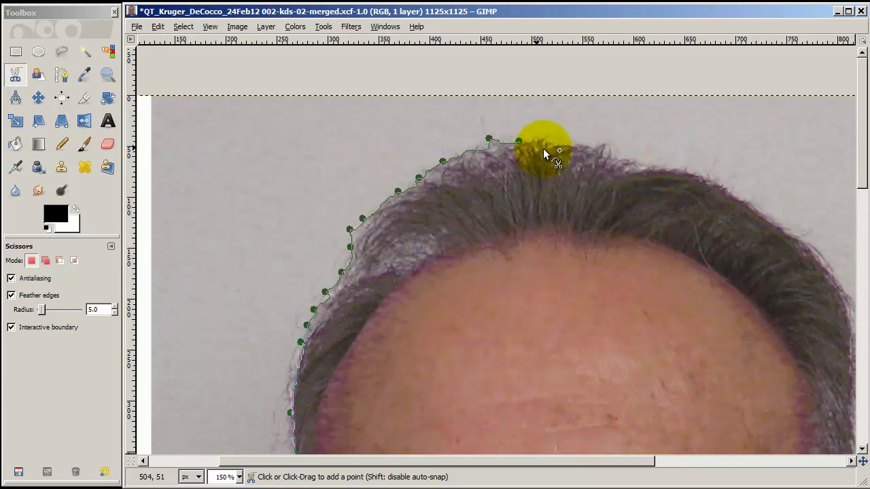
left_click(568, 143)
left_click(607, 144)
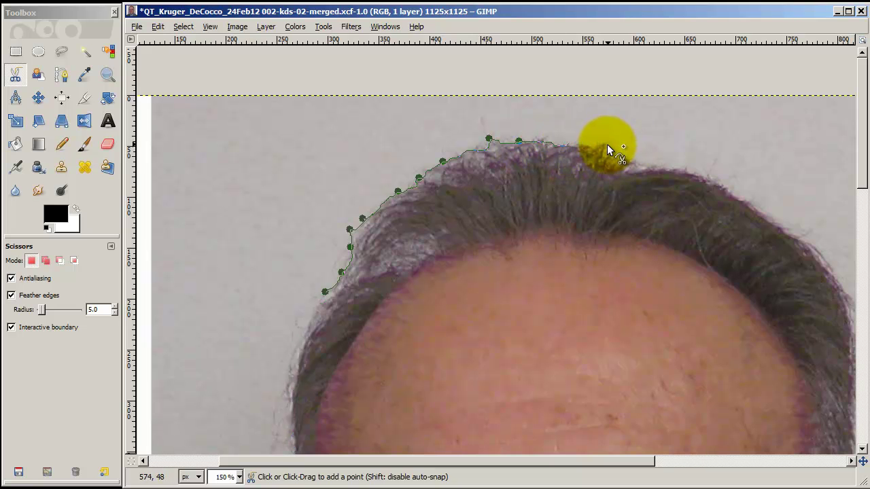
left_click(633, 165)
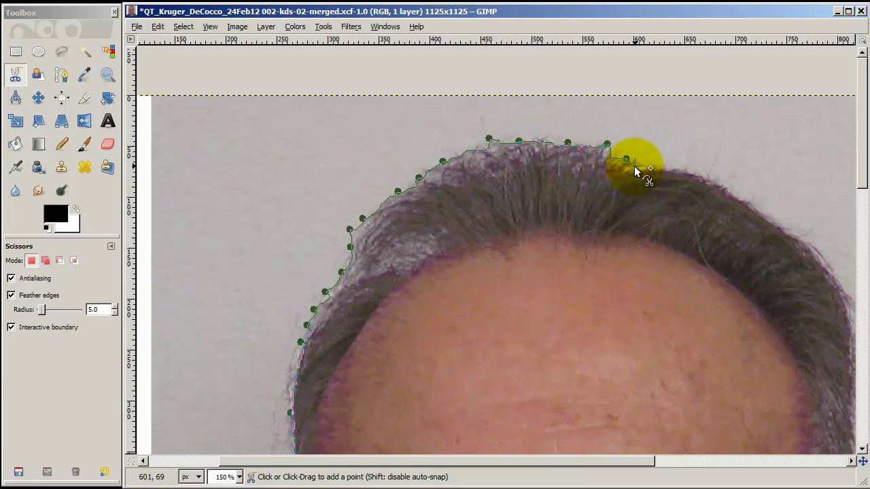
left_click(678, 168)
- Continue the outline down the upper-right curve of the hair to the right side of the head
left_click_drag(693, 178, 442, 107)
left_click(488, 130)
left_click(533, 161)
left_click(593, 228)
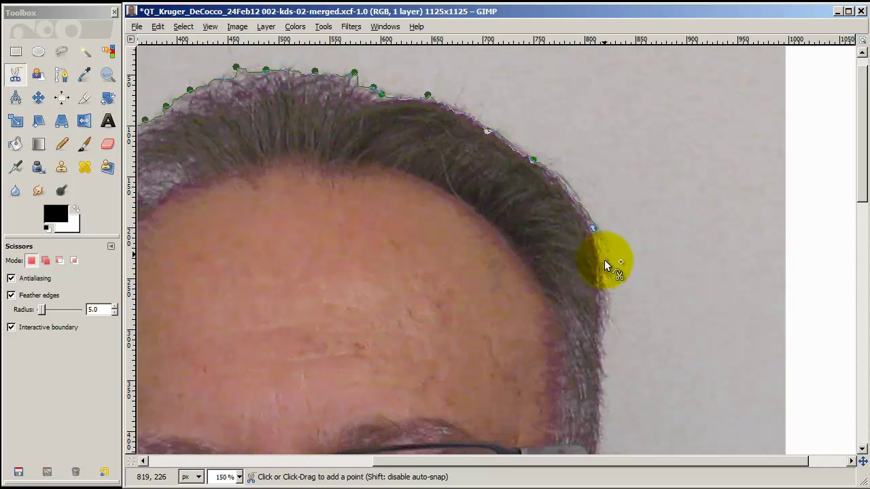
- Trace the right side hair down to the glasses arm, adding correction points where the line cuts into the hair
left_click(603, 327)
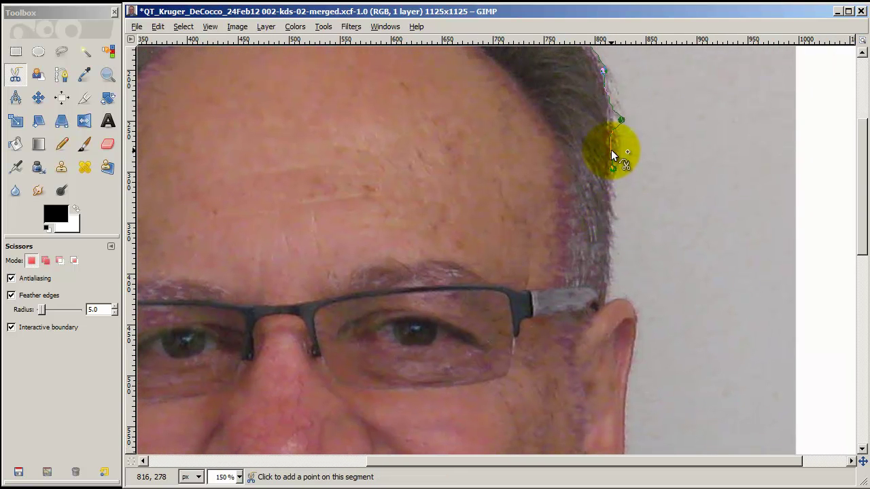
left_click(619, 150)
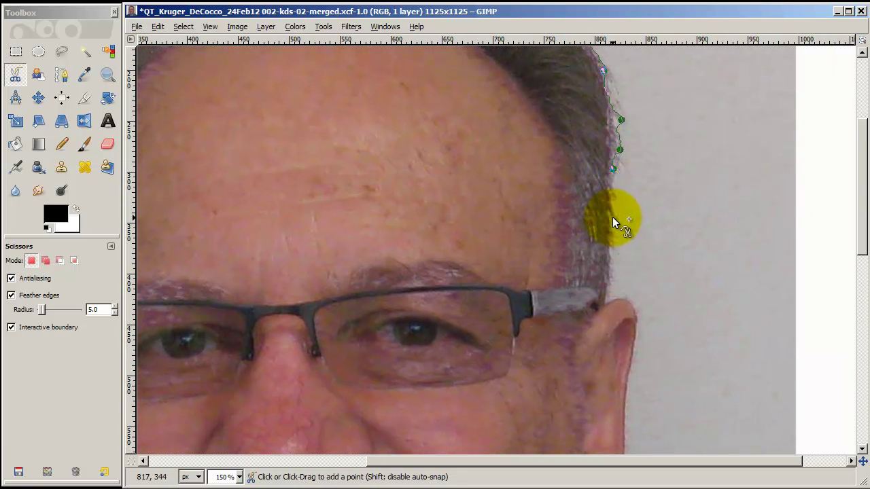
left_click(612, 223)
left_click(615, 204)
left_click(605, 286)
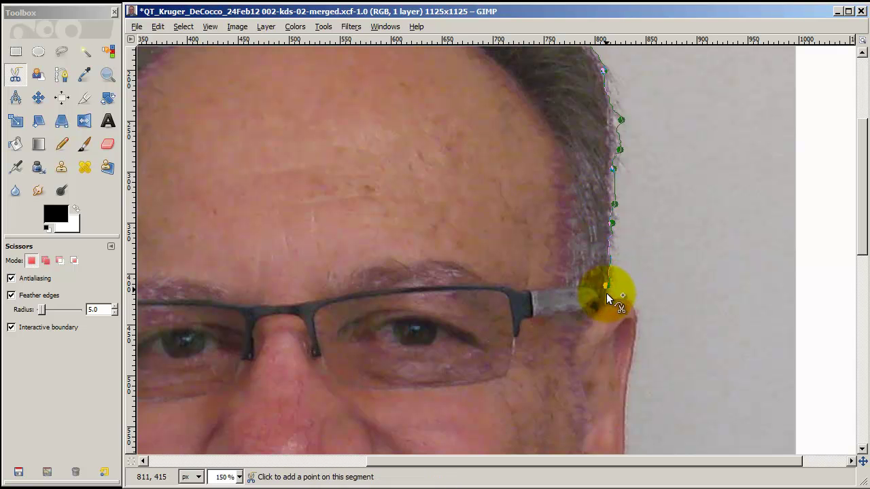
- Outline the right ear from the glasses arm around its outer edge down to the earlobe
left_click(620, 298)
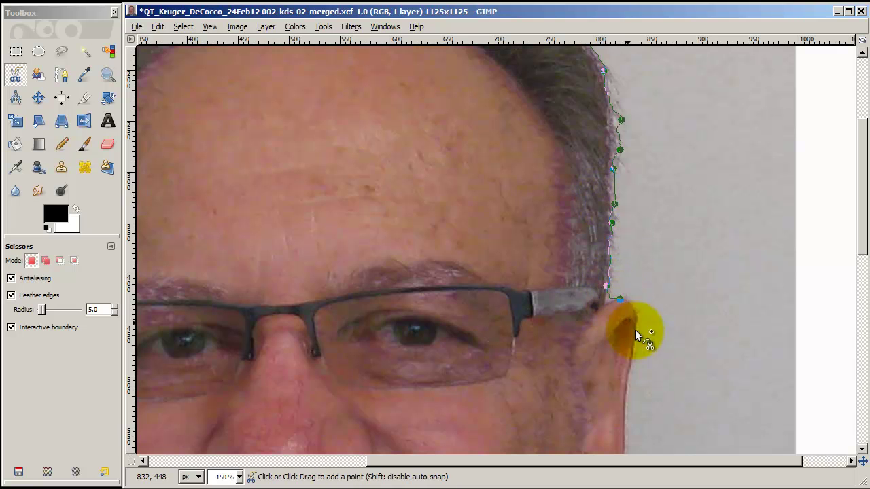
left_click(607, 302)
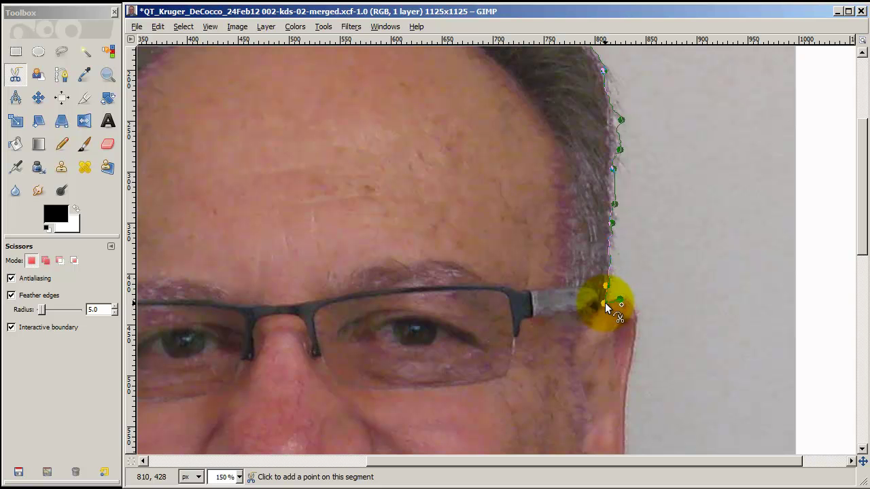
left_click(636, 329)
scroll(625, 411, "down", 5)
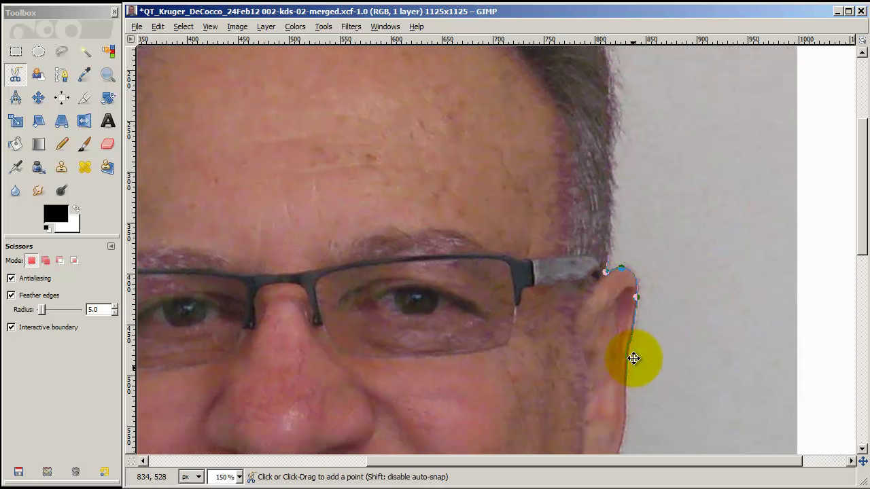
left_click_drag(637, 214, 633, 236)
left_click(614, 332)
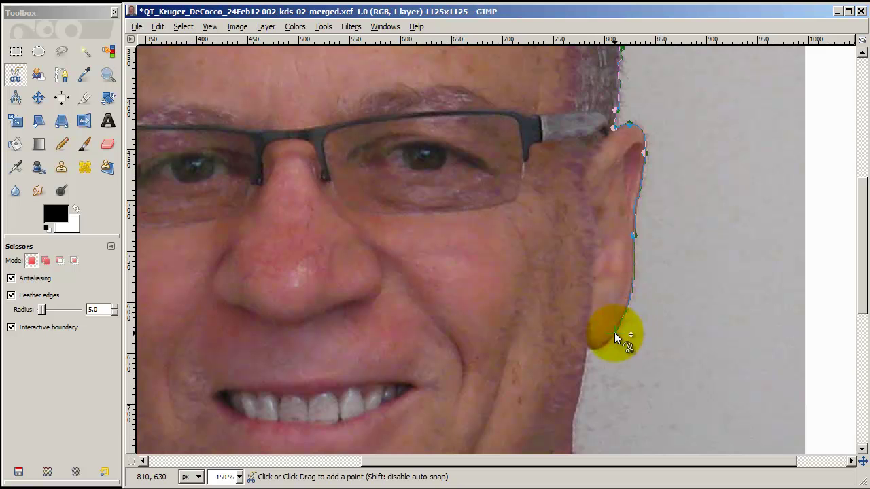
scroll(607, 376, "down", 3)
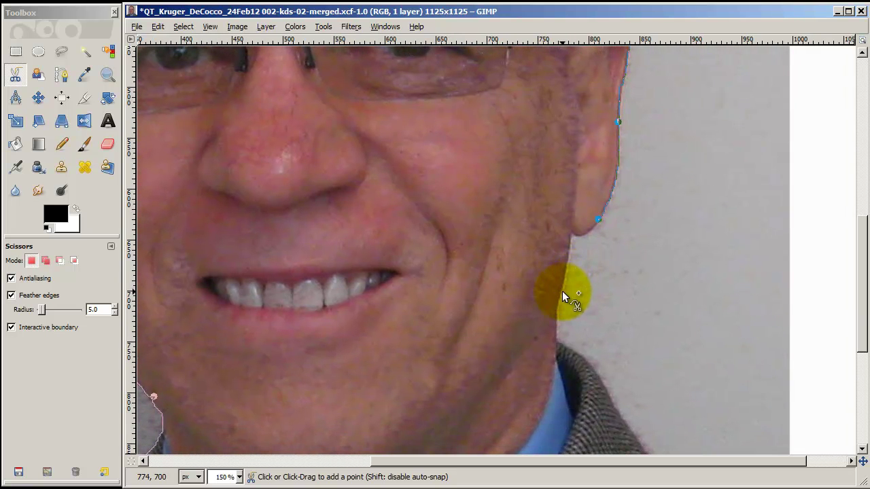
- Continue the scissors outline from the earlobe down the right jaw and along the jacket collar to the shoulder
left_click(558, 300)
mouse_move(585, 379)
left_mouse_down()
mouse_move(594, 369)
mouse_move(601, 378)
left_mouse_up()
scroll(600, 377, "down", 4)
scroll(591, 272, "right", 2)
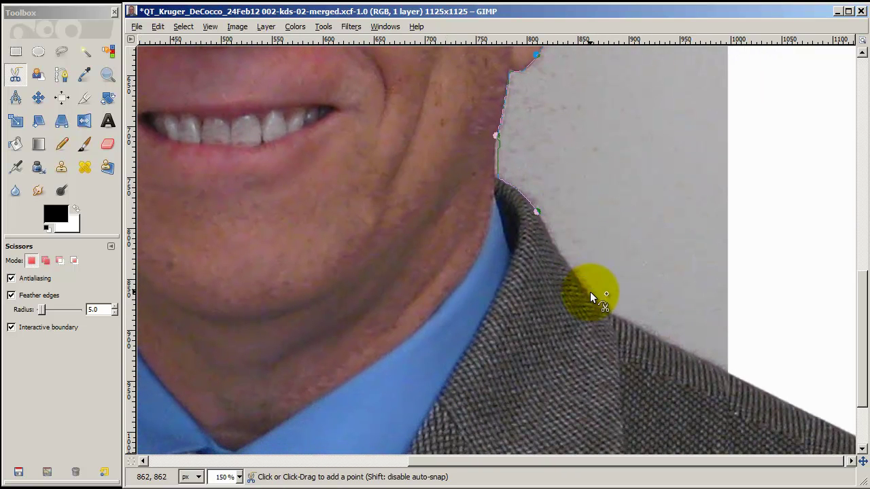
left_click(588, 300)
scroll(630, 300, "down", 2)
scroll(631, 300, "right", 3)
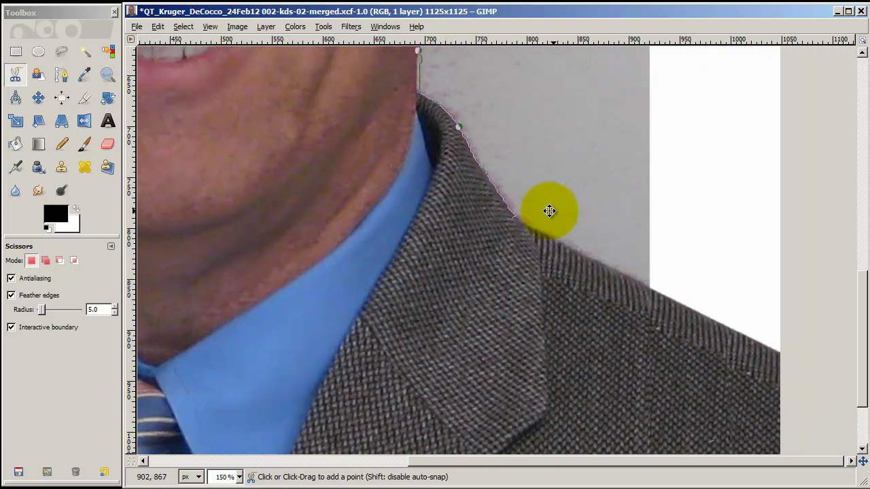
- Trace the outline along the top of the right shoulder to the right edge of the image
left_click(585, 263)
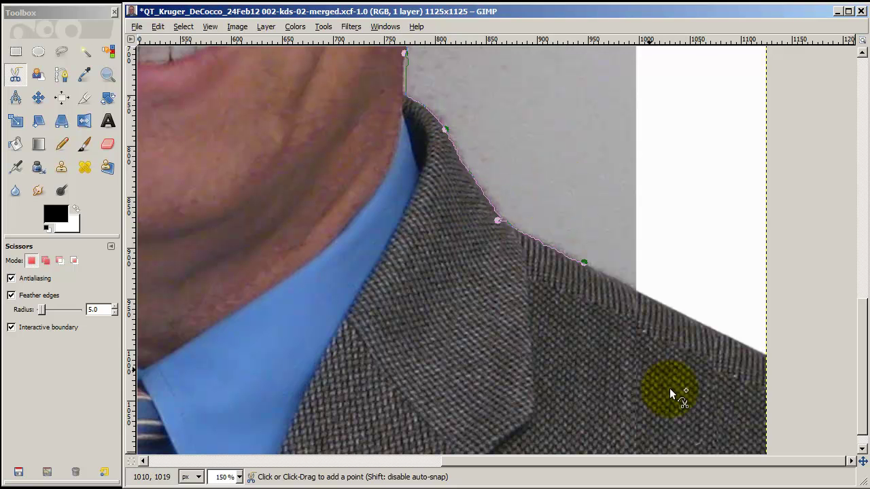
left_click(670, 308)
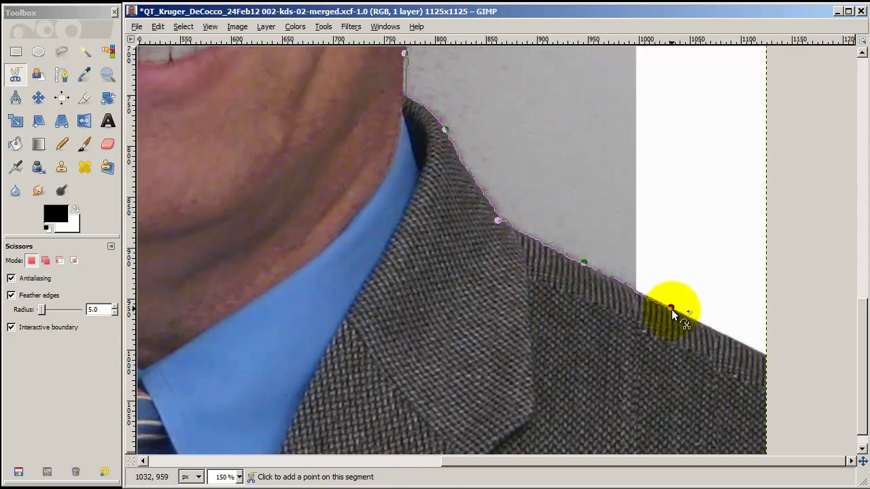
left_click(754, 348)
left_click_drag(748, 435, 714, 352)
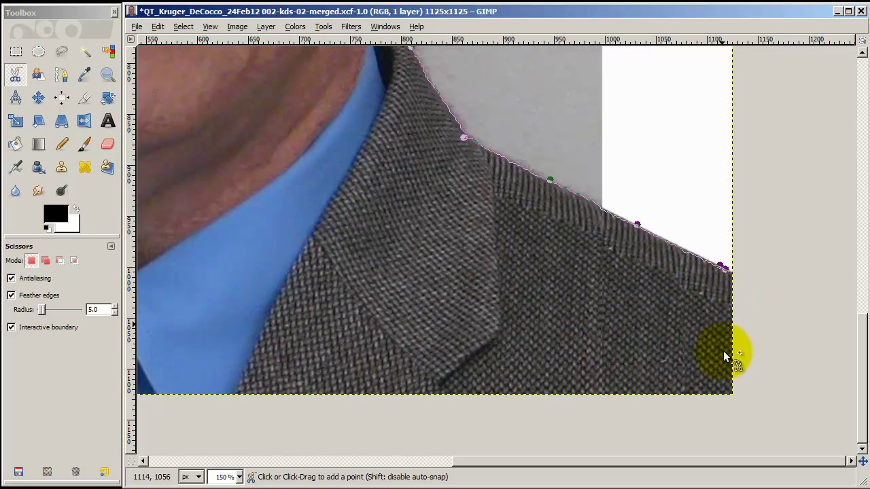
- Extend the outline around the bottom-right and bottom-left image corners and up the left edge to the end of the left shoulder
left_click(728, 391)
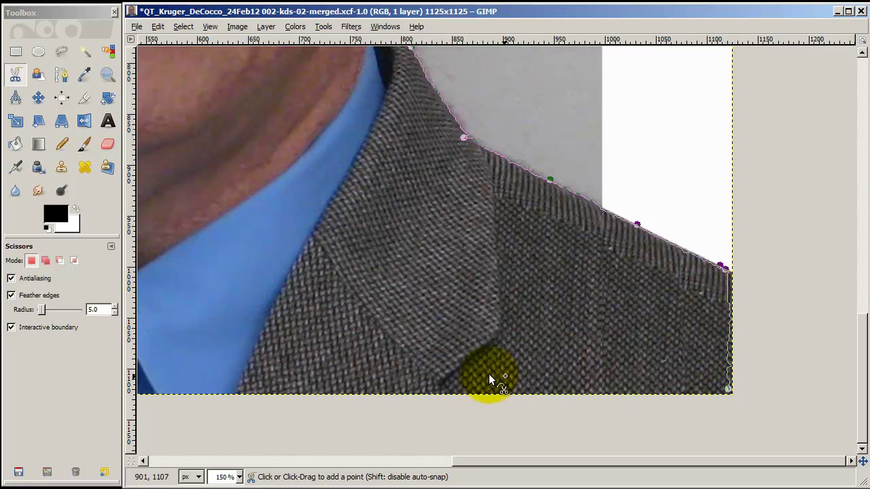
left_click_drag(485, 378, 750, 373)
left_click_drag(442, 373, 568, 338)
scroll(567, 338, "left", 5)
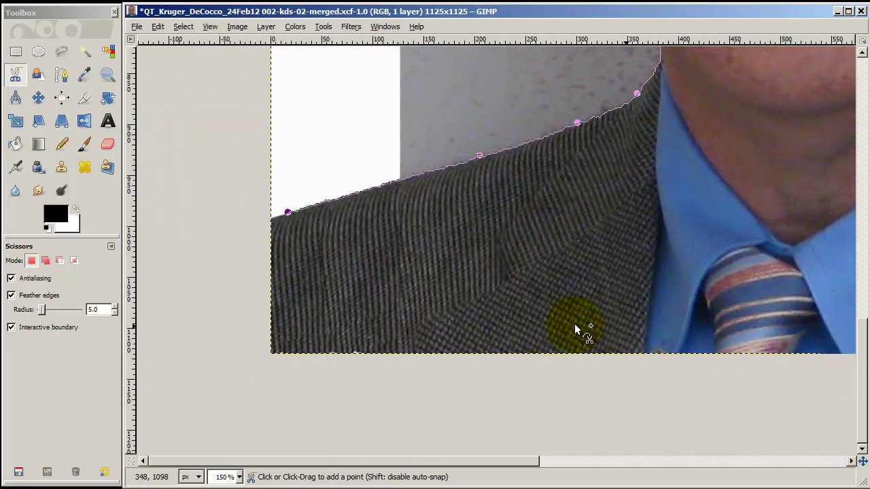
left_click(272, 352)
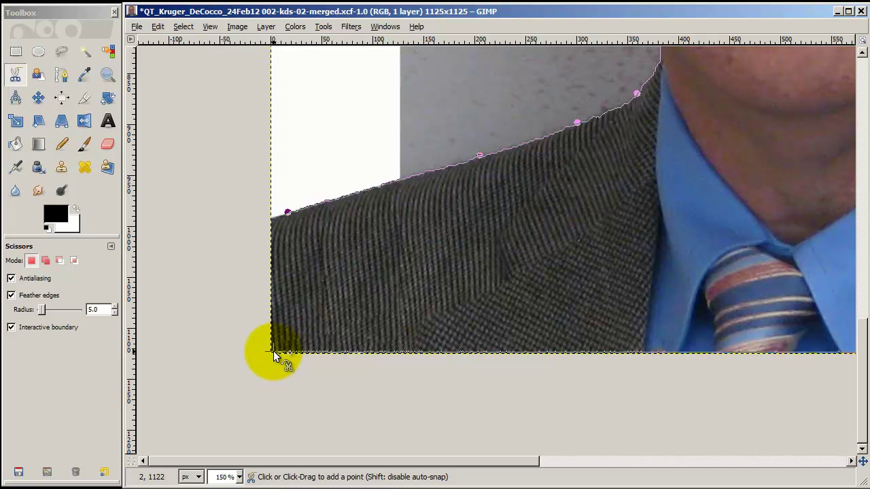
left_click(271, 217)
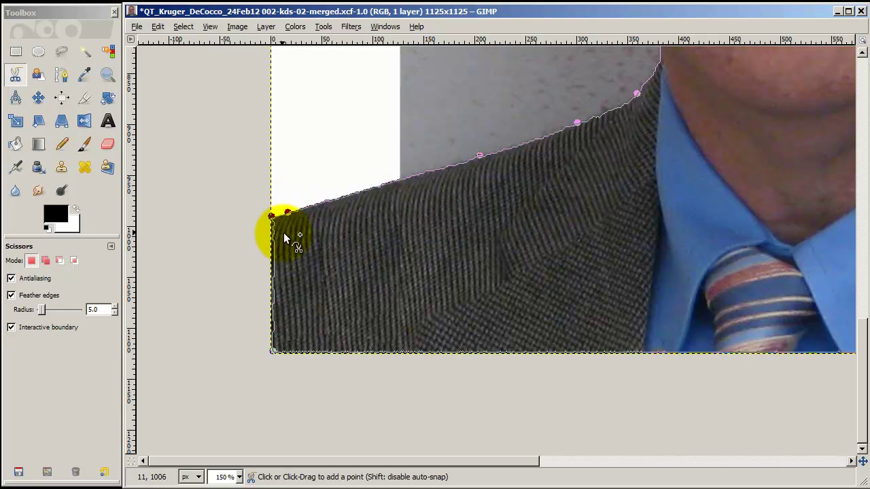
- Close the scissors outline at its starting point on the left shoulder and convert it to a selection
left_click(288, 214)
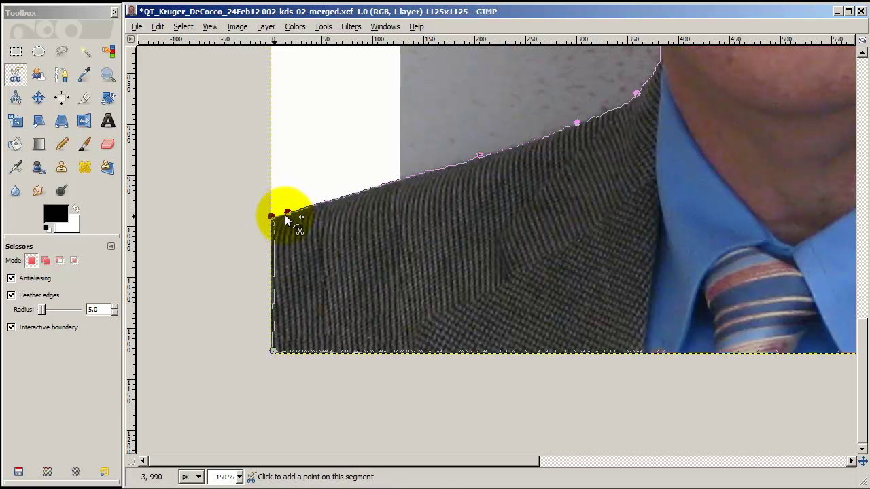
left_click_drag(549, 125, 441, 453)
left_click_drag(463, 166, 427, 423)
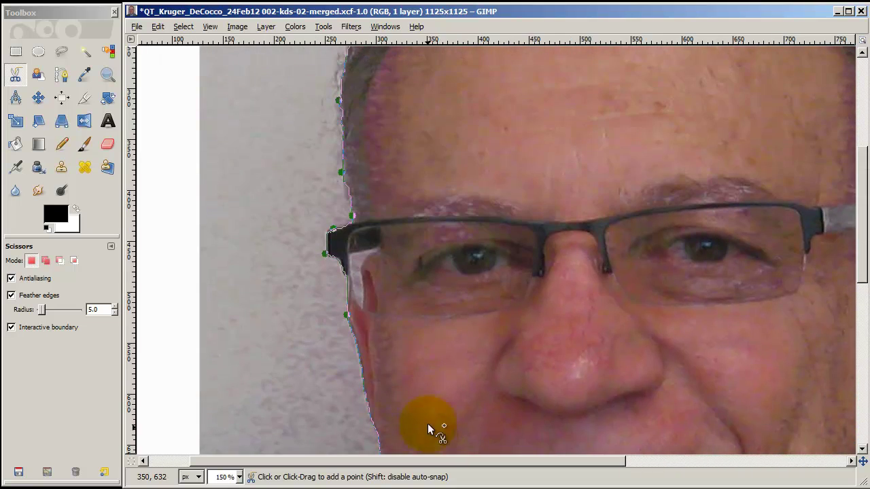
left_click_drag(491, 139, 361, 386)
mouse_move(541, 352)
left_mouse_down()
mouse_move(617, 237)
mouse_move(628, 145)
left_mouse_up()
mouse_move(605, 417)
left_mouse_down()
mouse_move(735, 88)
mouse_move(720, 102)
left_mouse_up()
left_click_drag(402, 311, 632, 158)
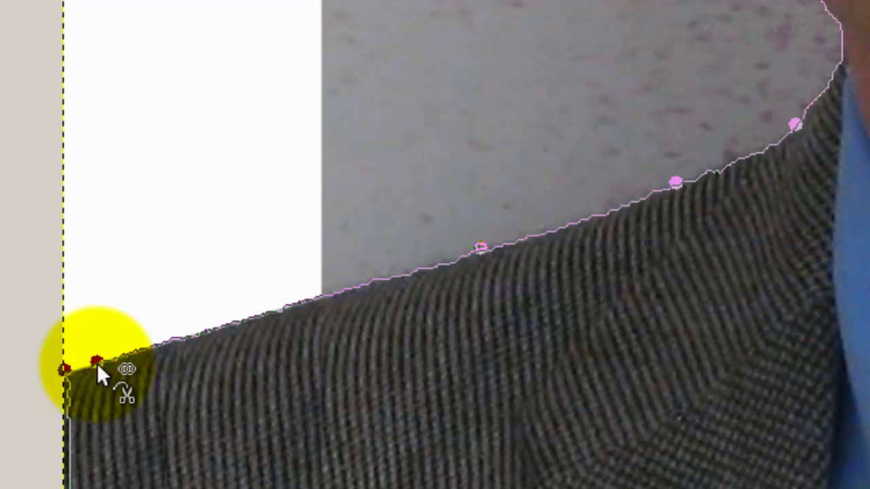
left_click(96, 363)
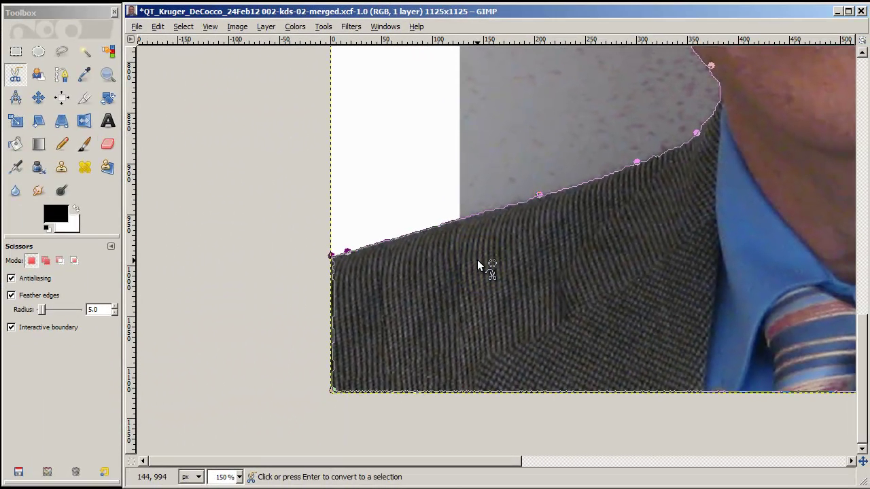
left_click(479, 261)
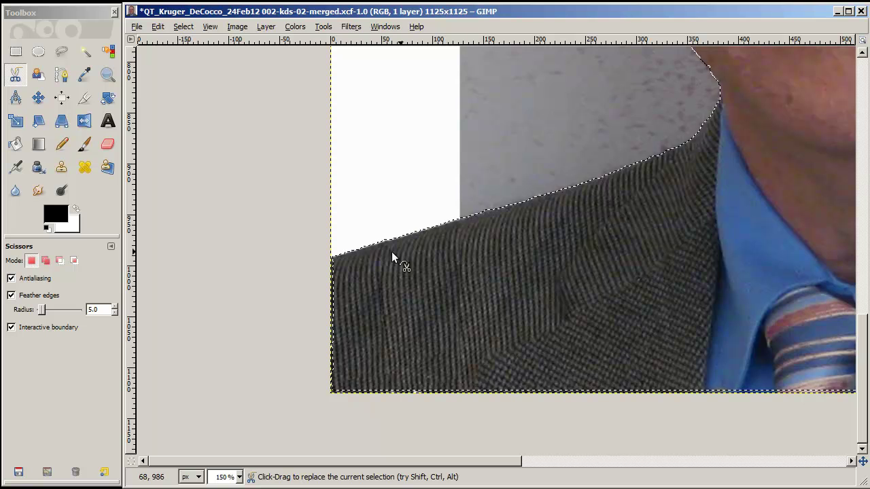
- Examine the selection boundary around the whole figure, from the hair and glasses to the ear, jaw and both shoulders
scroll(704, 145, "up", 5)
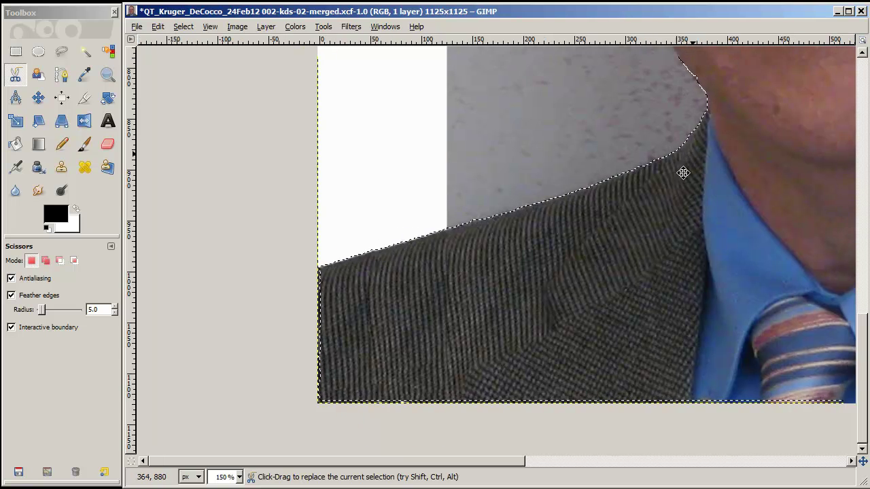
scroll(681, 171, "right", 5)
left_click_drag(553, 97, 467, 365)
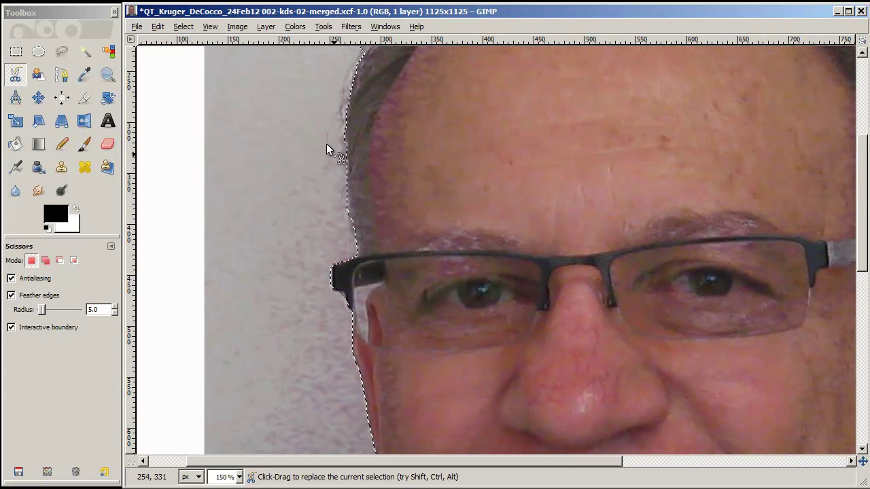
scroll(397, 131, "up", 5)
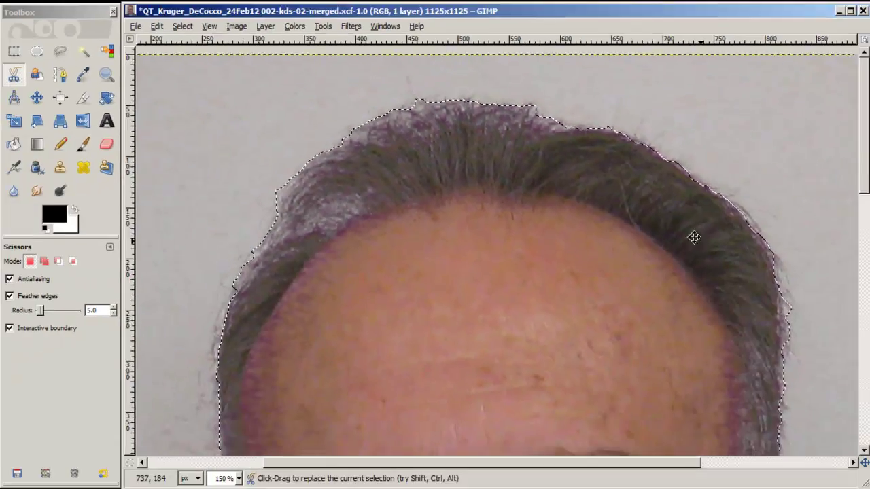
scroll(603, 153, "down", 5)
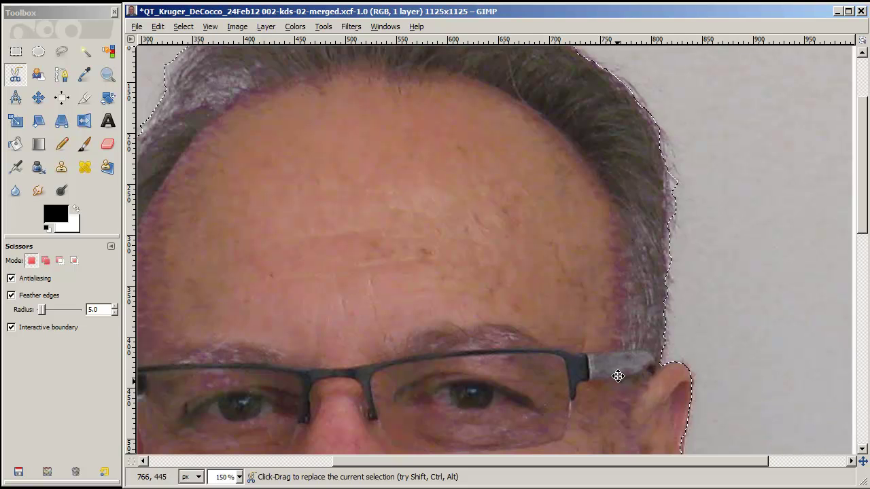
scroll(596, 153, "down", 5)
scroll(596, 152, "right", 1)
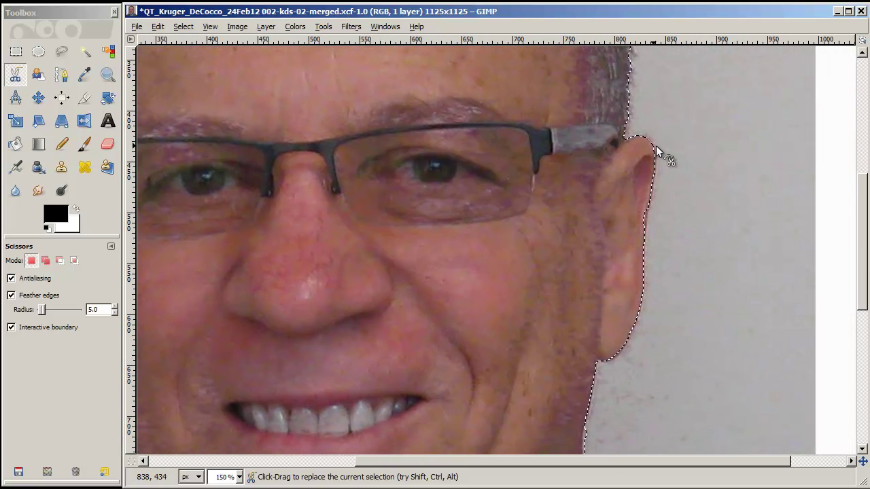
scroll(620, 325, "down", 5)
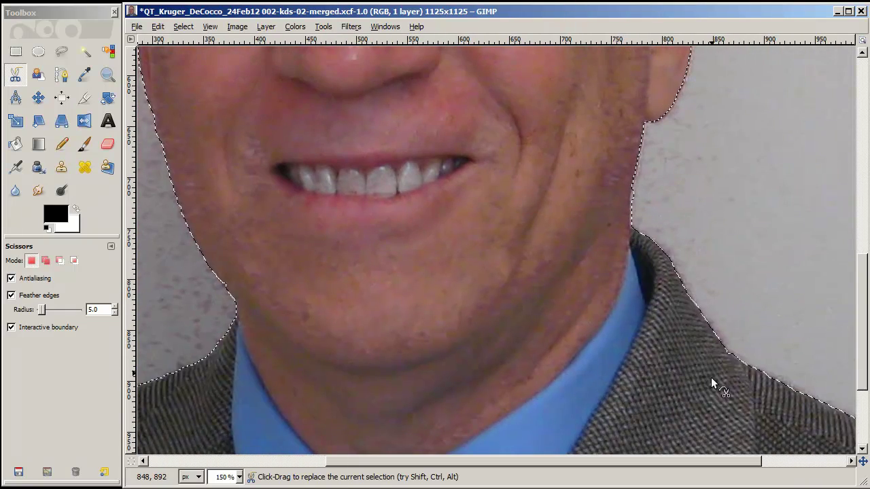
scroll(713, 383, "down", 2)
scroll(713, 383, "right", 2)
scroll(607, 258, "down", 3)
scroll(607, 259, "right", 2)
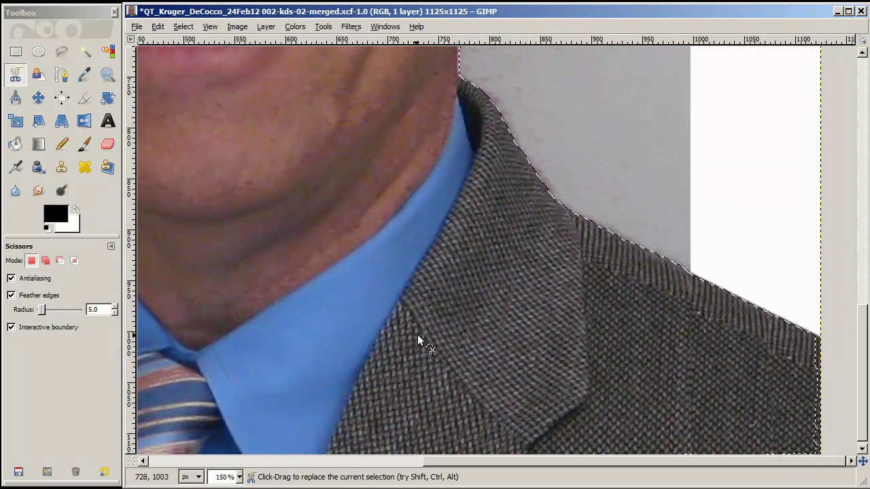
scroll(476, 299, "down", 3)
scroll(476, 299, "left", 8)
scroll(523, 266, "up", 2)
scroll(522, 266, "left", 3)
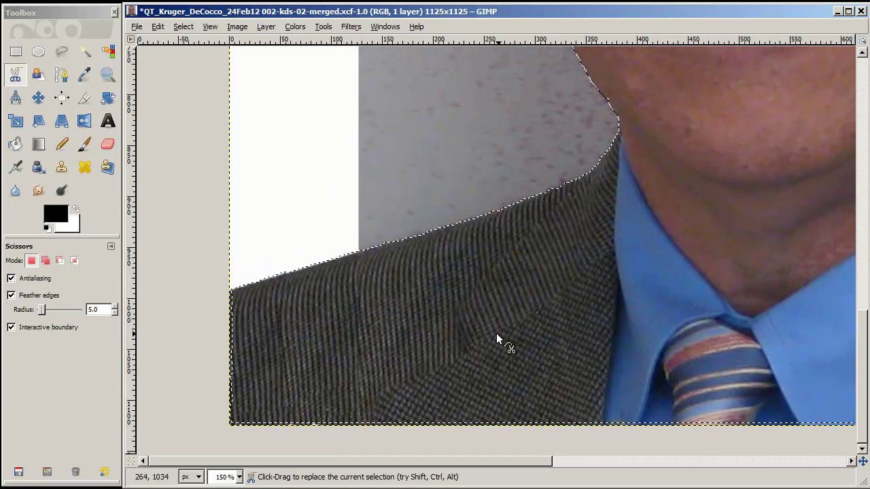
scroll(496, 332, "down", 1)
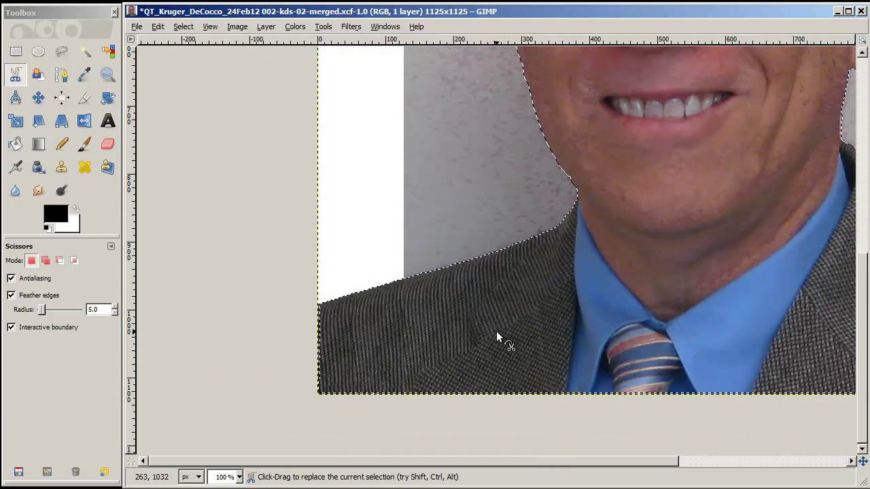
scroll(496, 330, "down", 1)
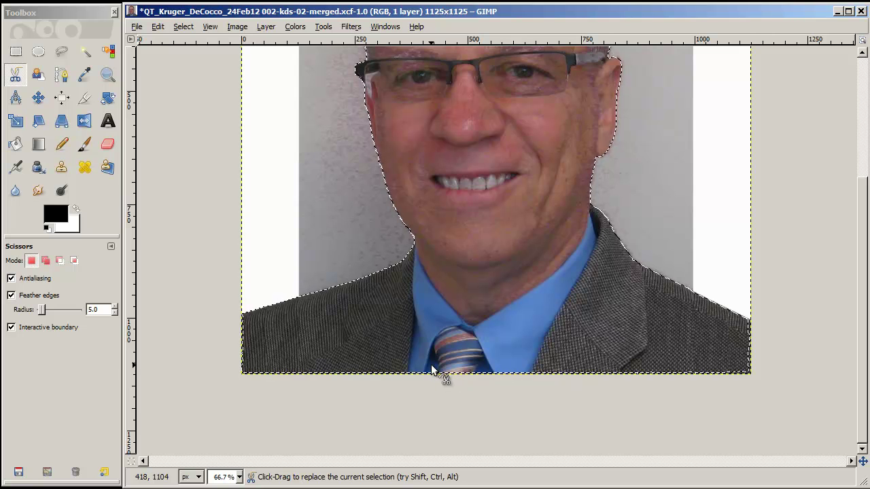
scroll(355, 272, "up", 3)
scroll(352, 268, "down", 1)
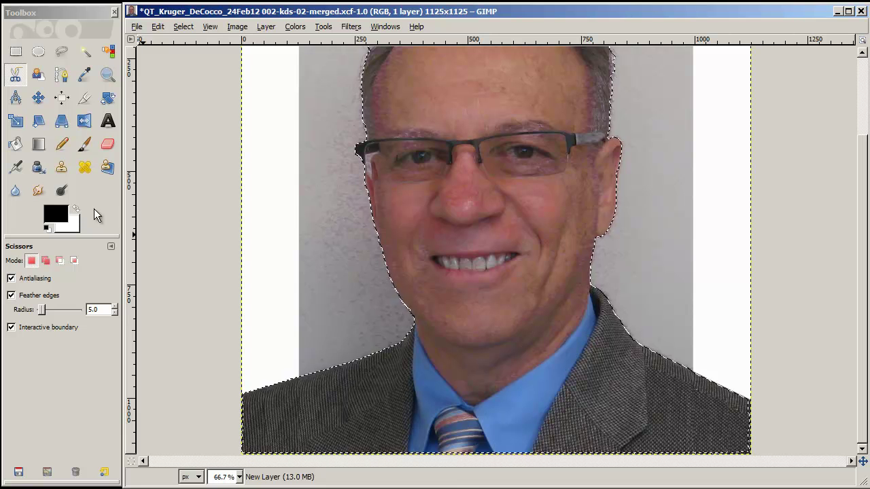
- Turn on the Quick Mask for the selection and check the mask from the hair down to the shoulders
key("shift")
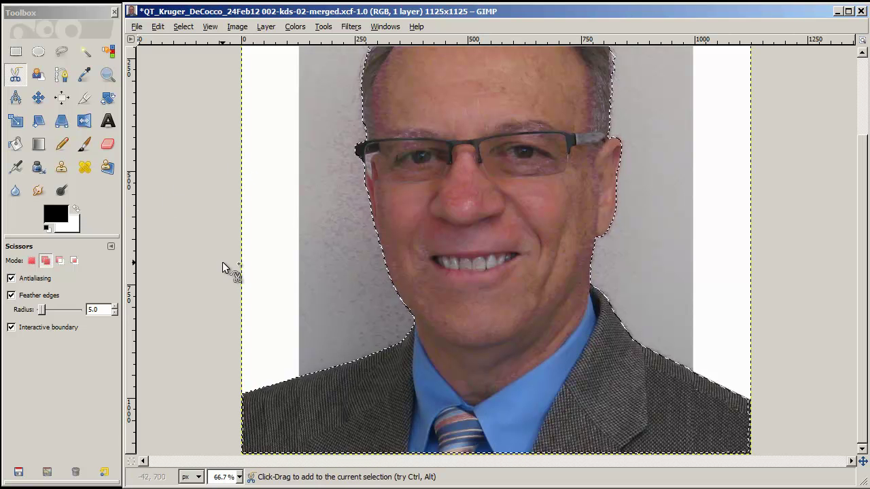
key("shift+q")
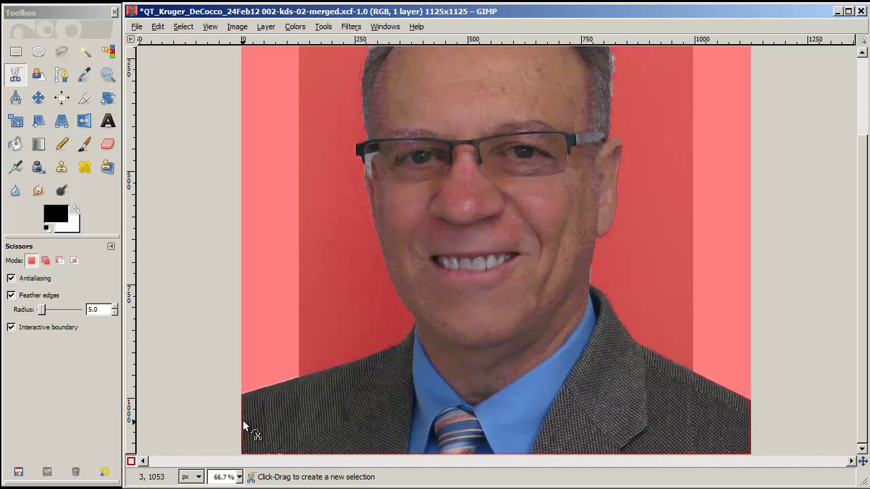
key("shift")
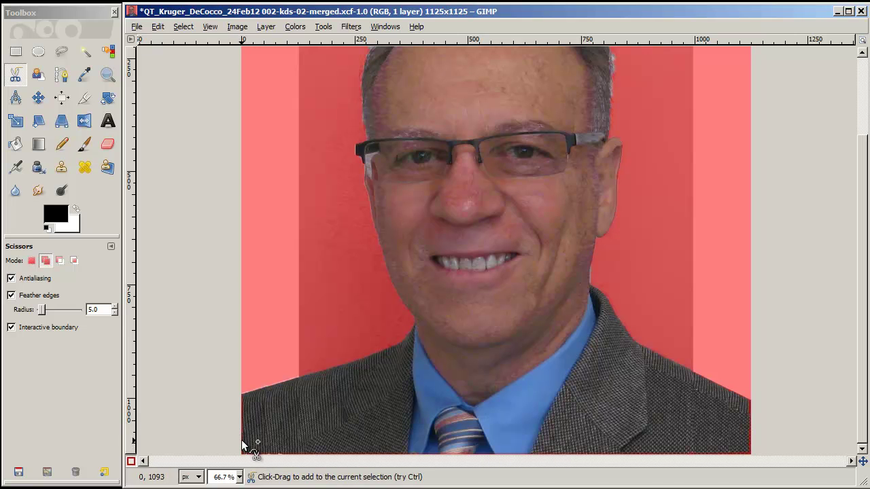
scroll(238, 437, "up", 3)
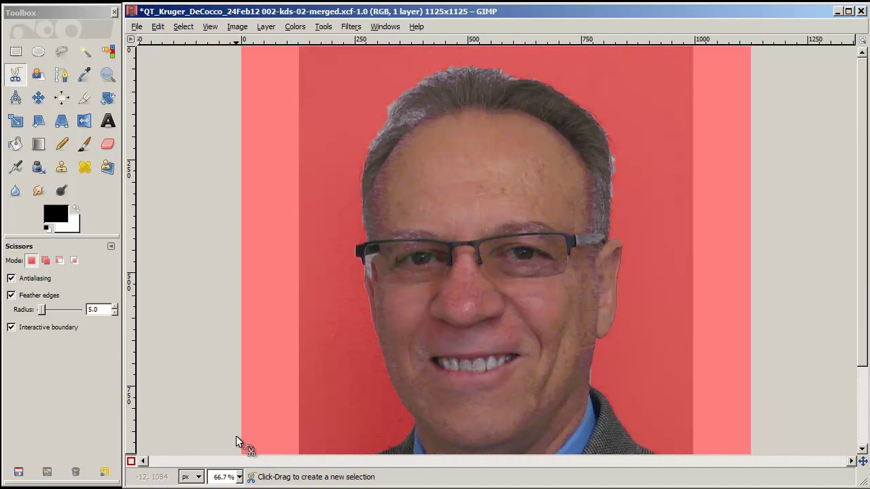
scroll(236, 435, "down", 3)
key("shift")
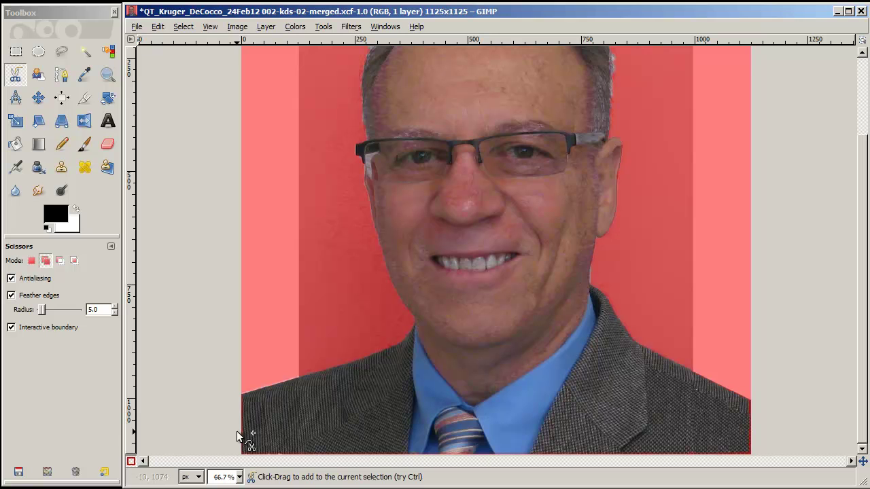
- Paint white with the Circle (11) Paintbrush over the masked strip along the jacket's left edge and the image's bottom-left border
scroll(243, 434, "up", 2)
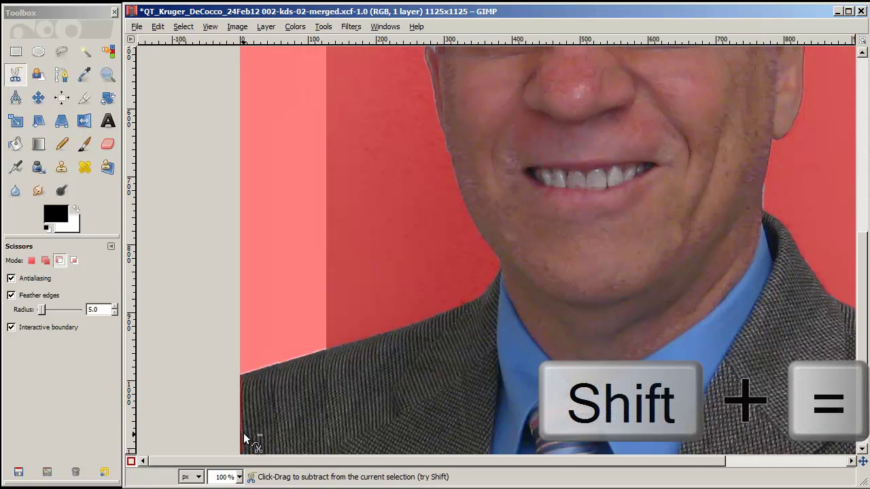
scroll(243, 433, "up", 1)
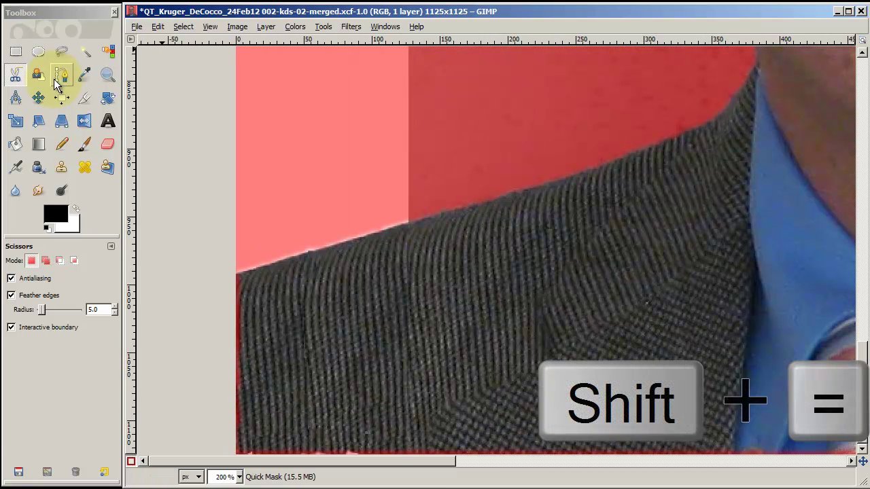
left_click(85, 144)
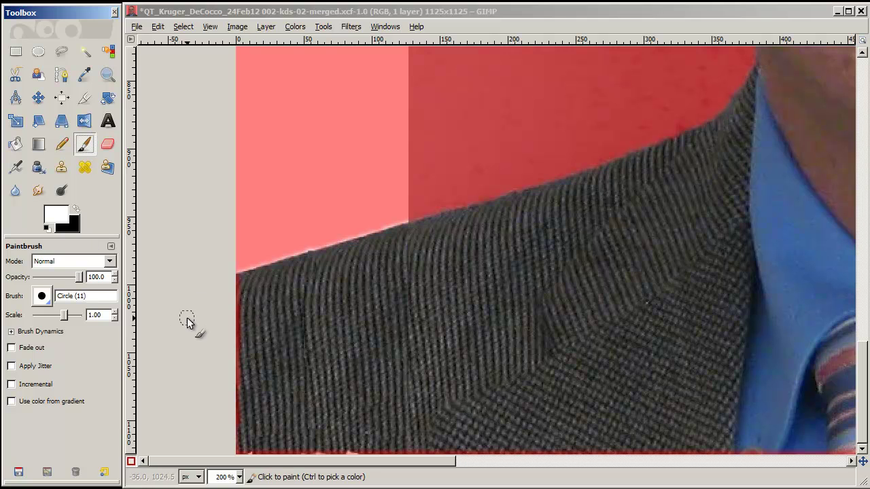
left_click(46, 228)
left_click(76, 211)
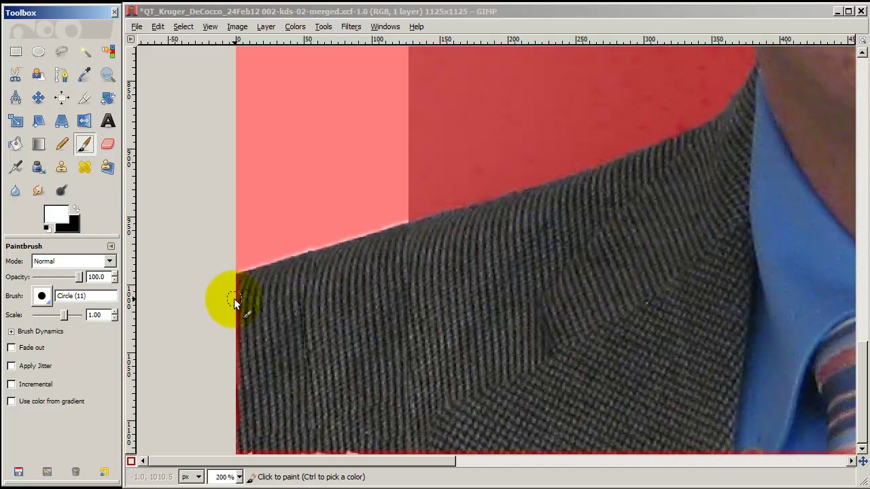
left_click(243, 282)
mouse_move(241, 284)
left_mouse_down()
mouse_move(234, 392)
mouse_move(246, 454)
mouse_move(581, 445)
mouse_move(529, 454)
mouse_move(500, 441)
left_mouse_up()
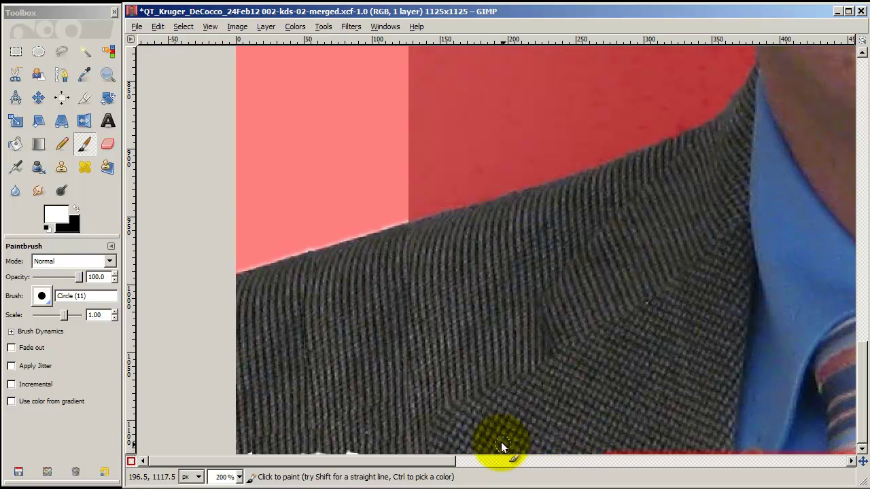
- Paint white over the rest of the masked strip along the image's bottom border and up the jacket's right edge to the shoulder
left_click_drag(452, 461, 582, 480)
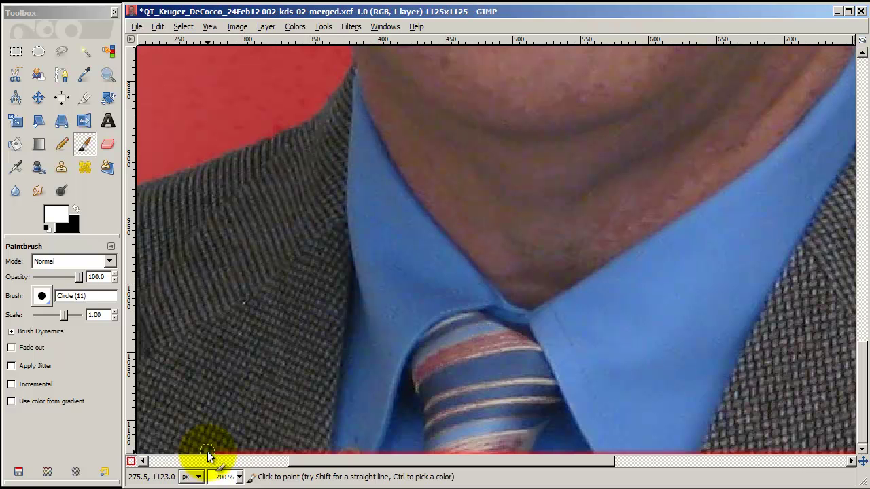
left_click(208, 457)
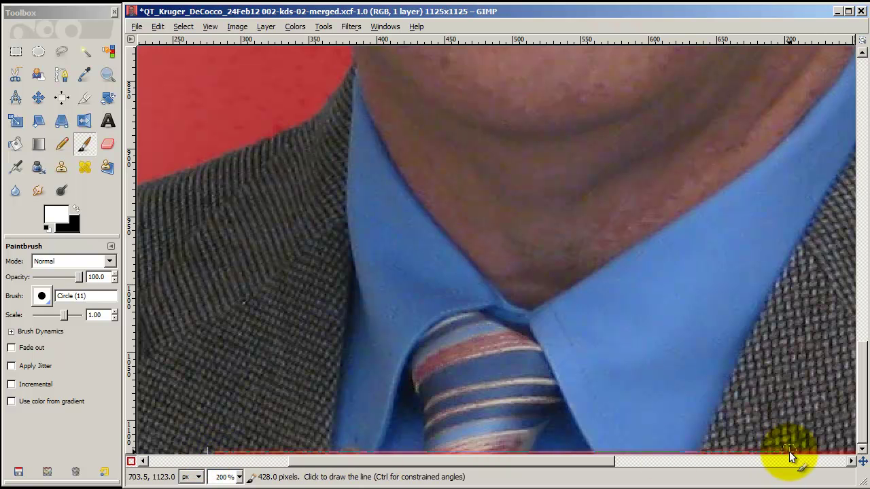
left_click(848, 452, "shift")
left_click_drag(588, 470, 850, 472)
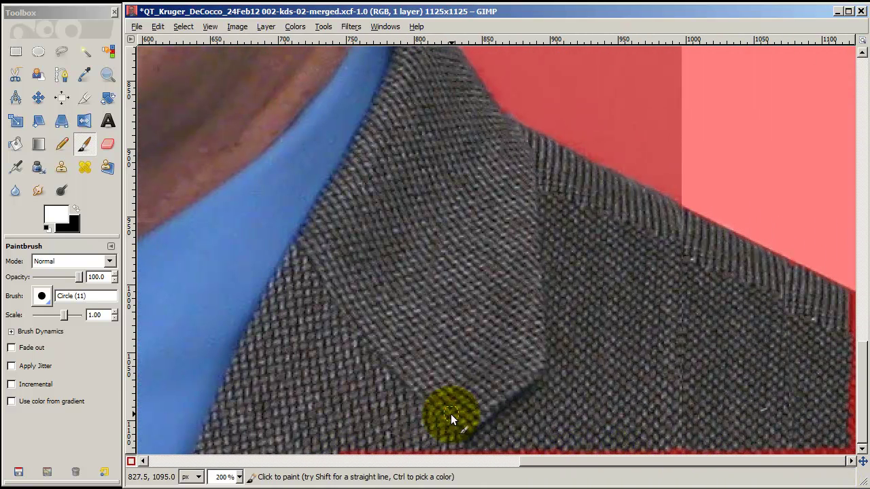
mouse_move(338, 449)
left_mouse_down()
mouse_move(631, 452)
mouse_move(764, 440)
mouse_move(777, 446)
mouse_move(650, 456)
mouse_move(851, 449)
mouse_move(855, 303)
left_mouse_up()
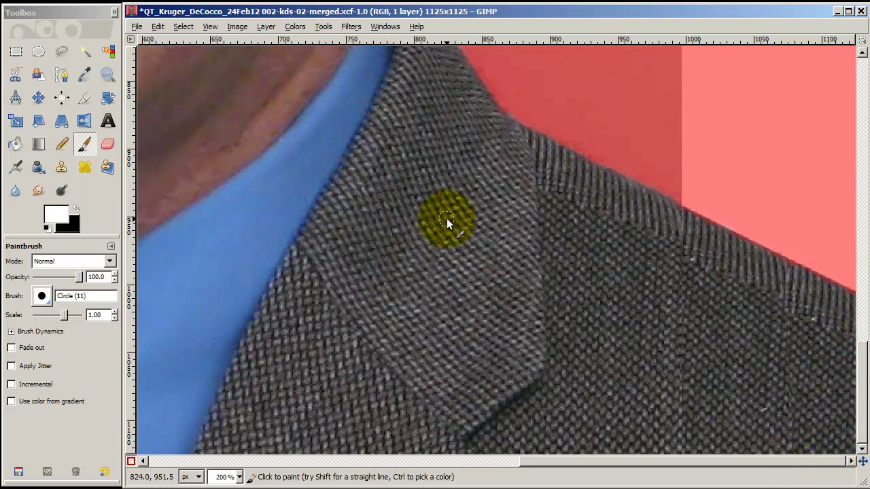
- Examine the mask edge along the jaw, ear and hair on the right side of the man's head
scroll(445, 221, "up", 7)
scroll(377, 224, "up", 3)
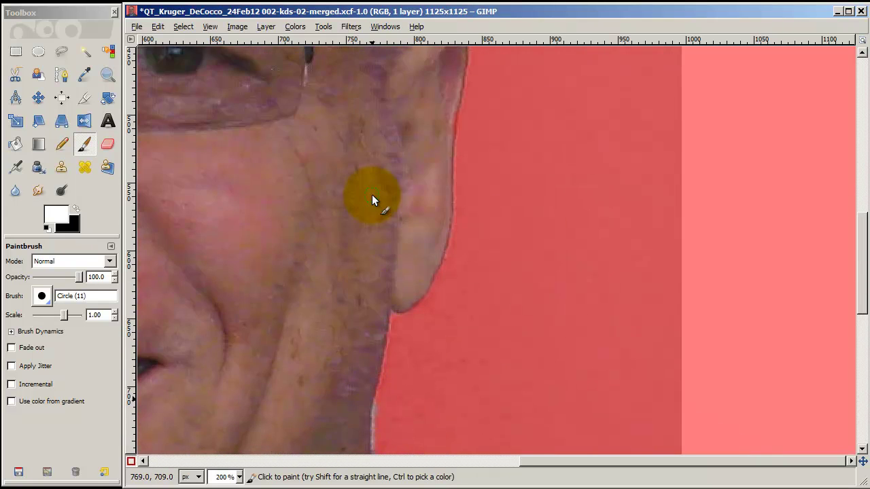
scroll(372, 198, "up", 3)
scroll(459, 224, "up", 3)
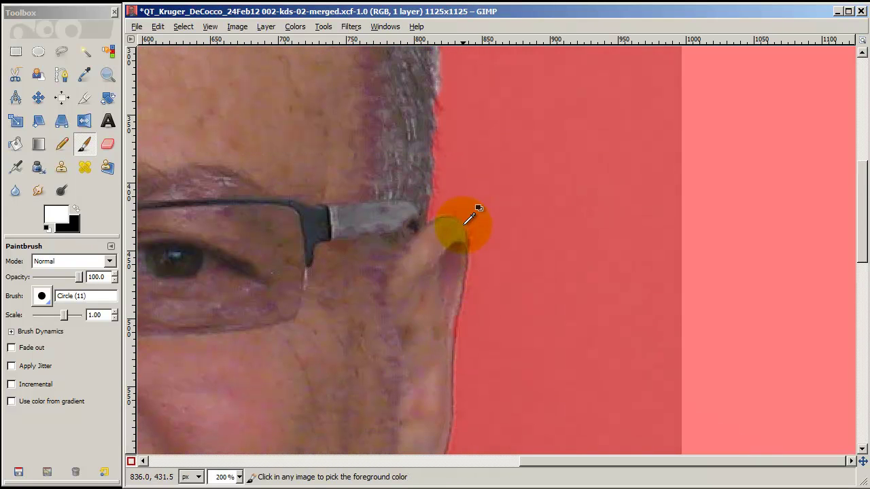
scroll(475, 340, "up", 2, "ctrl")
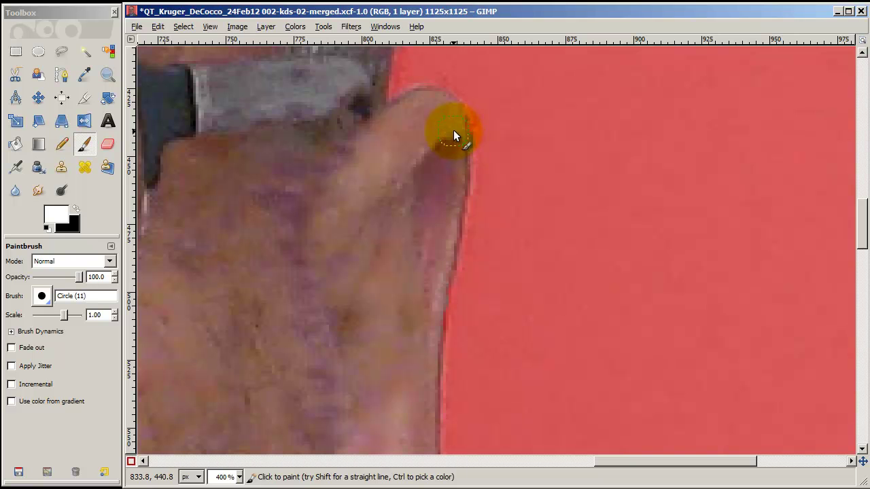
scroll(416, 253, "down", 4)
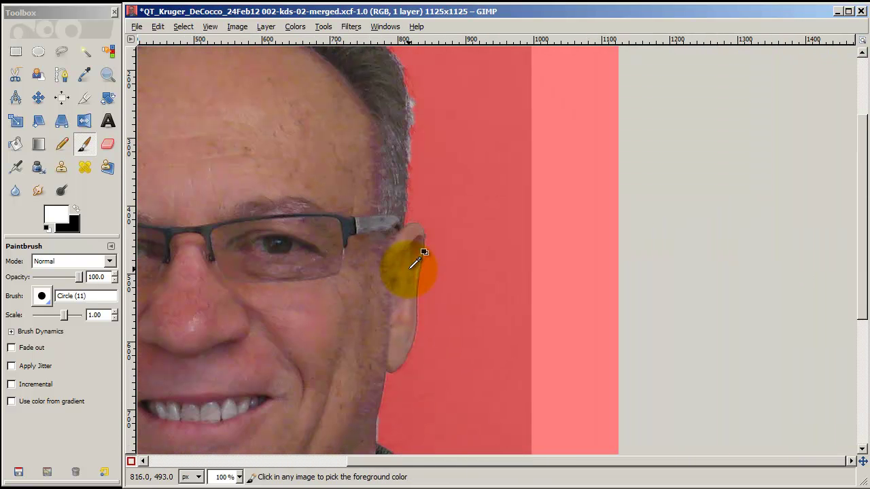
scroll(413, 107, "up", 3)
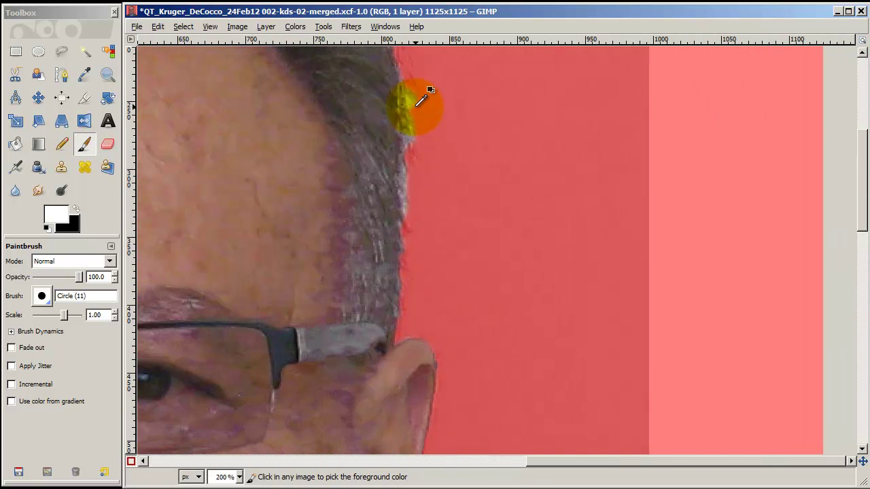
scroll(421, 109, "down", 4)
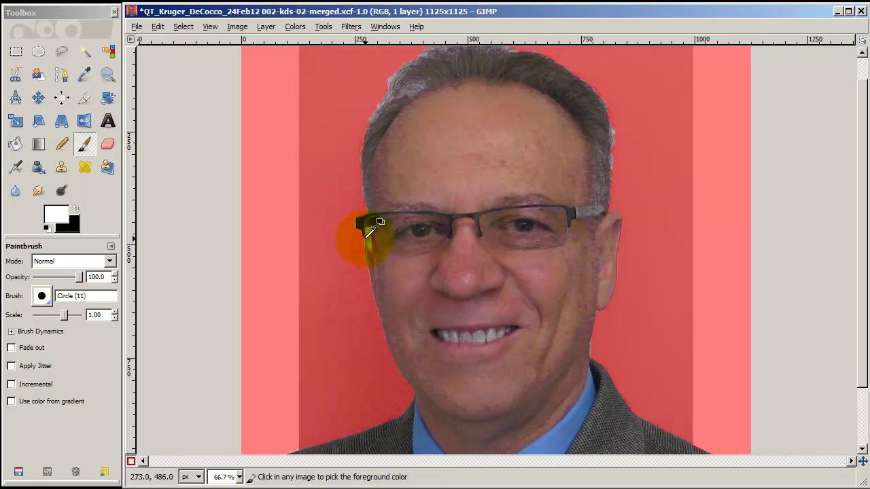
- Set the Paintbrush to the Circle (03) brush with a black foreground for masking the background gap behind the left glasses lens
scroll(373, 226, "up", 3)
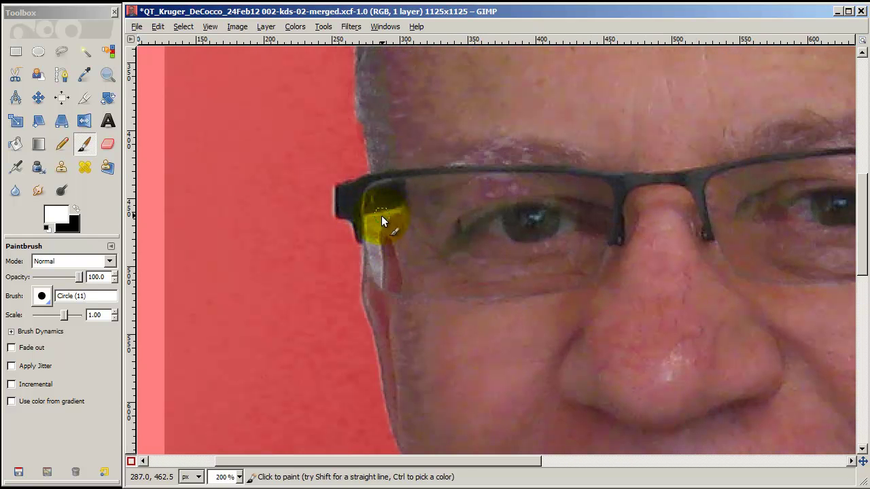
left_click_drag(381, 216, 379, 264)
scroll(386, 245, "up", 1)
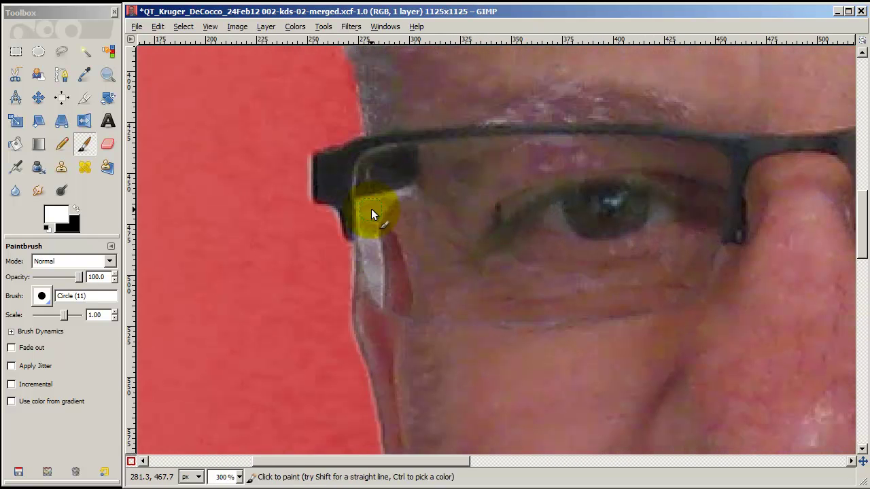
mouse_move(361, 224)
left_mouse_down()
mouse_move(403, 199)
mouse_move(381, 207)
mouse_move(367, 225)
mouse_move(376, 292)
left_mouse_up()
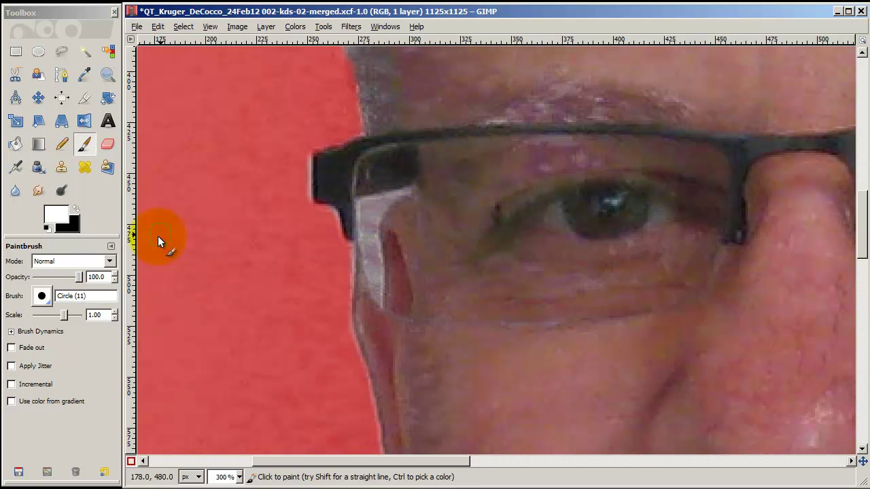
left_click(42, 296)
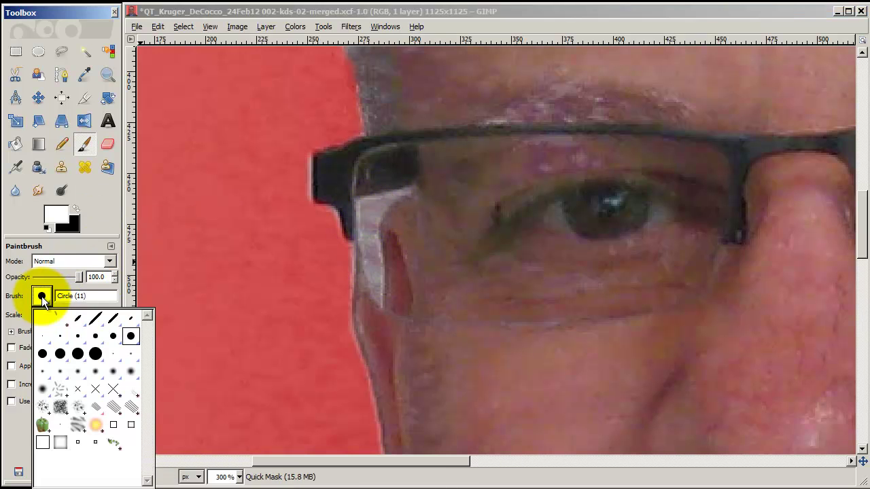
left_click(60, 335)
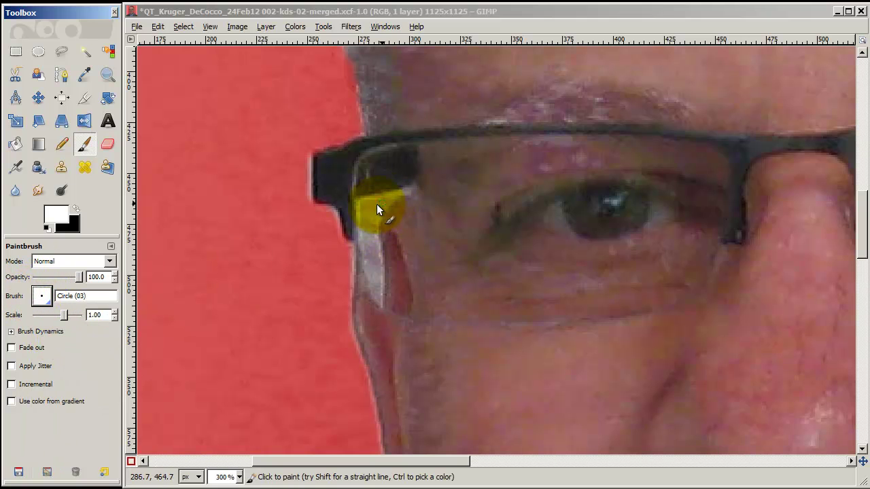
left_click(75, 210)
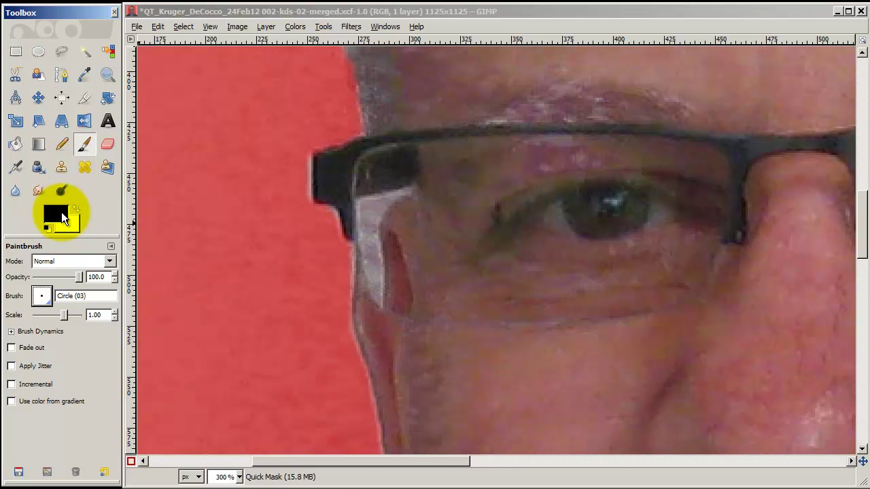
- Outline the background gap visible through the left edge of the glasses with straight black strokes and fill it in on the mask
left_click(404, 191)
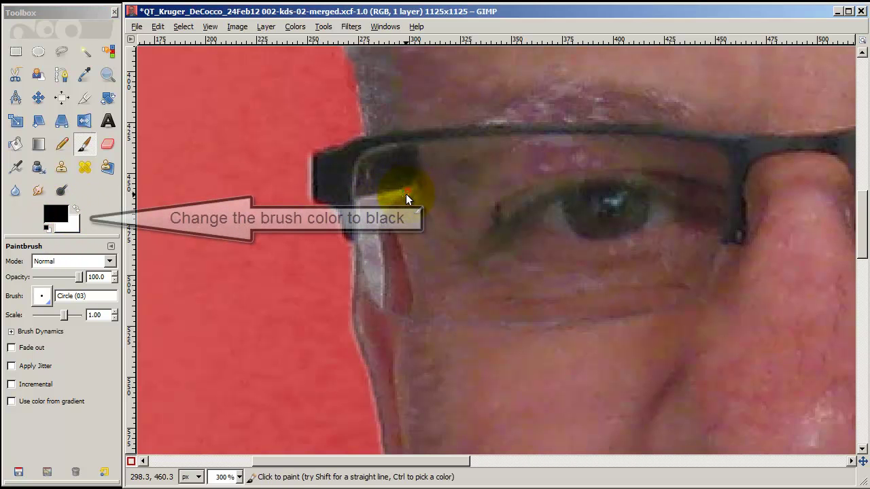
left_click(365, 204, "shift")
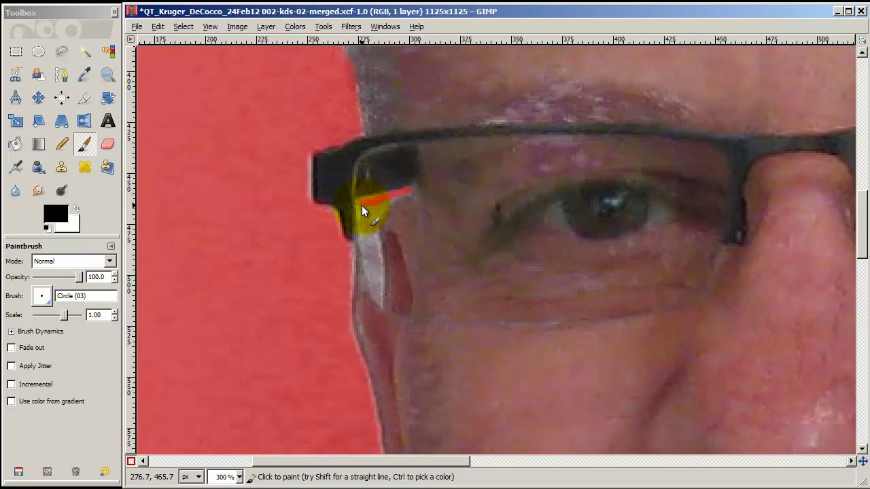
left_click(363, 227, "shift")
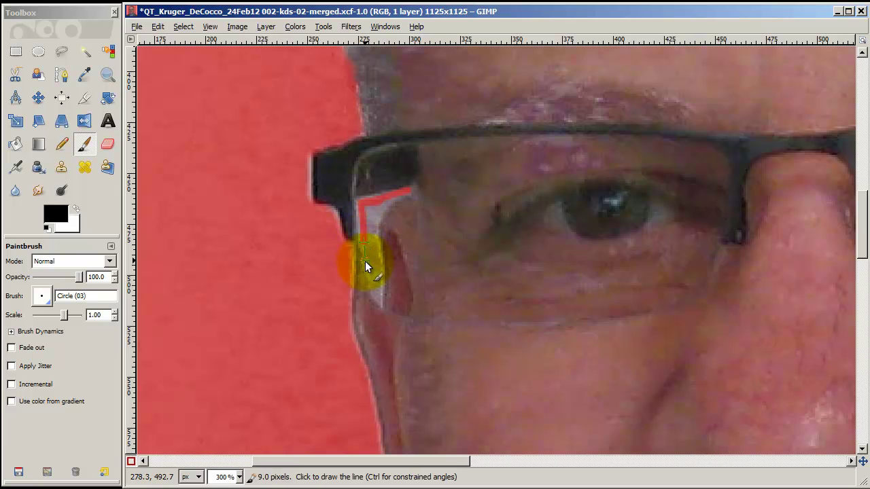
left_click(366, 264, "shift")
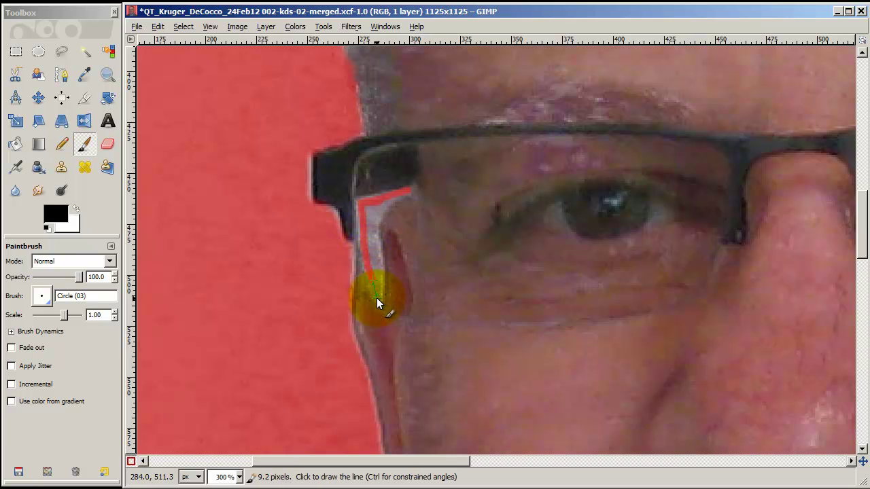
left_click(378, 301, "shift")
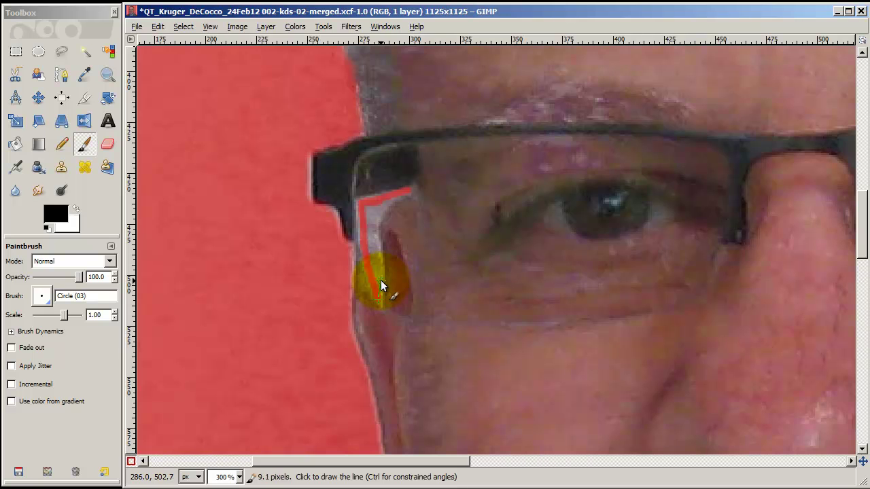
left_click(374, 222, "shift")
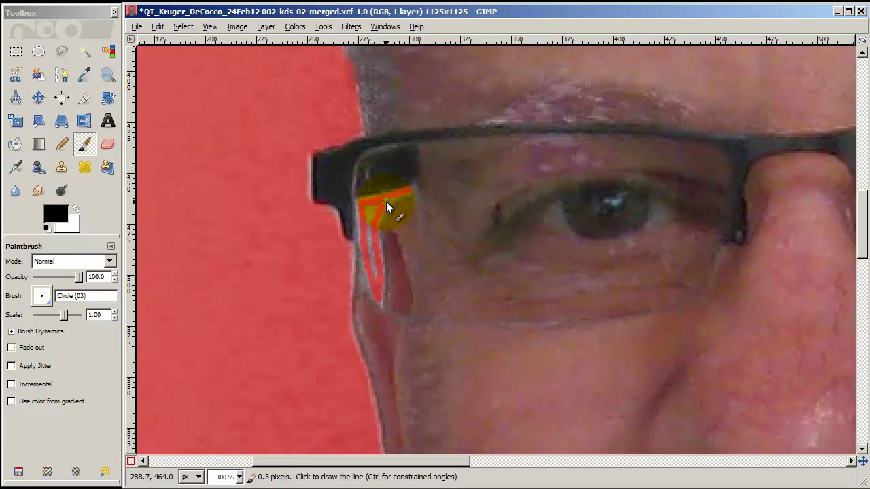
mouse_move(393, 197)
left_mouse_down()
mouse_move(369, 205)
mouse_move(367, 223)
mouse_move(380, 209)
mouse_move(367, 207)
mouse_move(378, 303)
left_mouse_up()
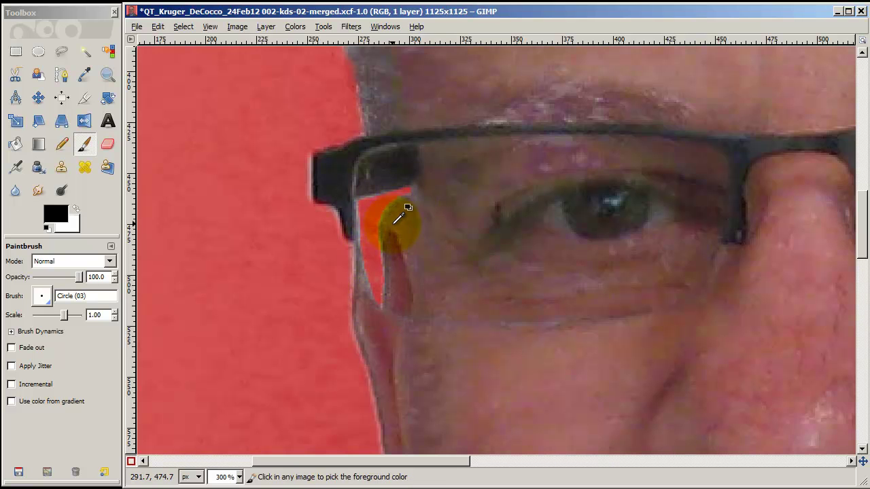
scroll(402, 220, "down", 5)
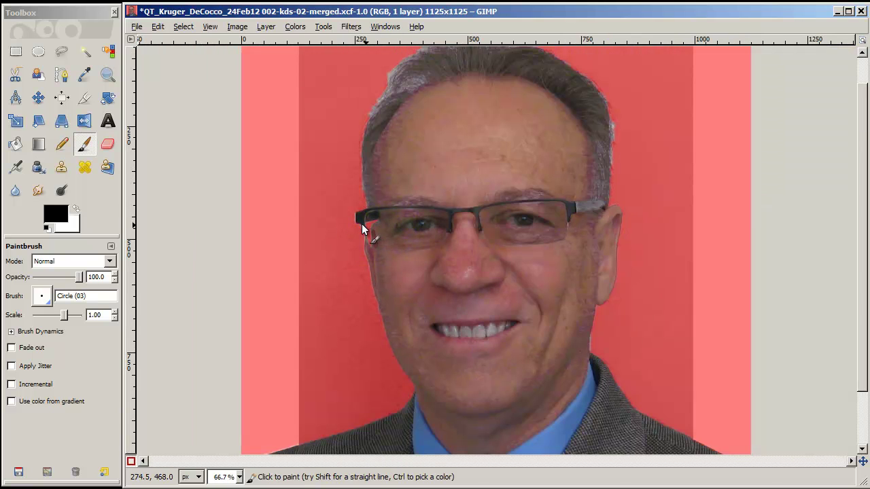
scroll(597, 214, "down", 1)
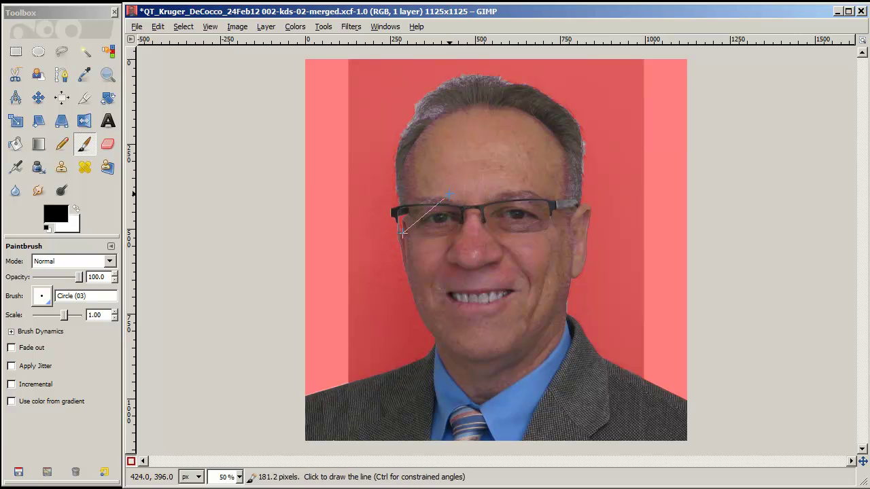
- Turn off the Quick Mask and add a layer mask initialized from the selection to hide the background
key("shift+q")
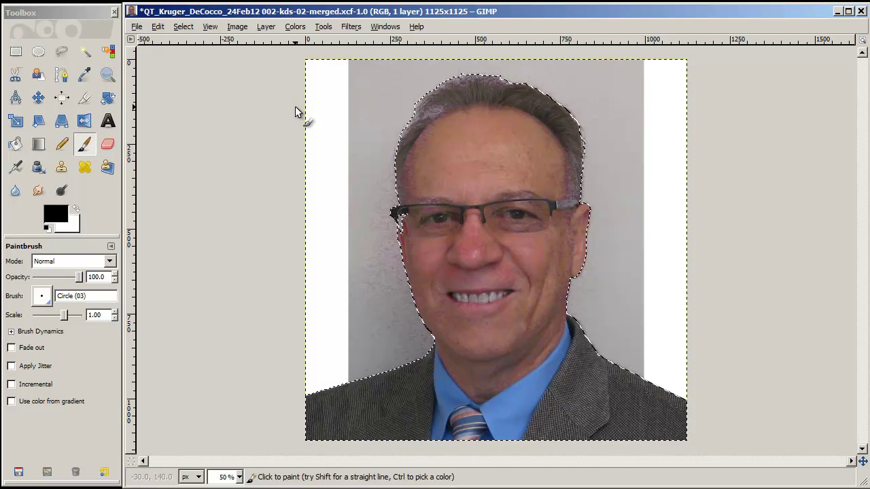
left_click(294, 28)
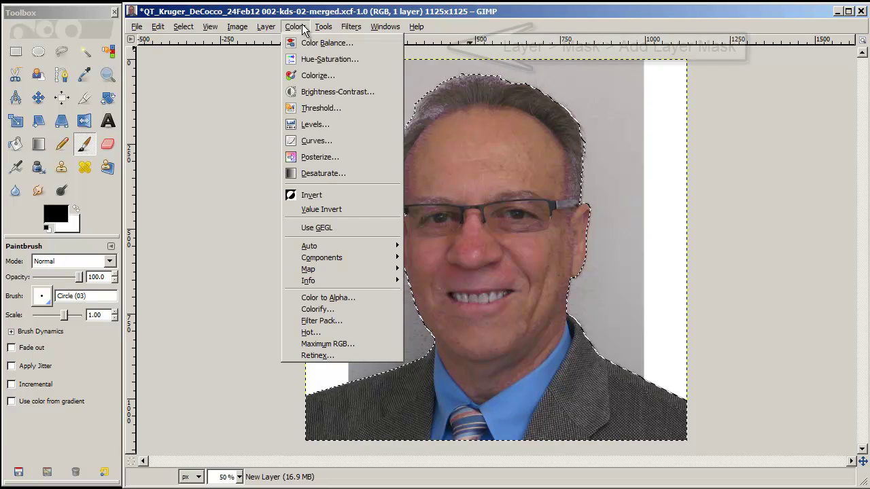
mouse_move(300, 143)
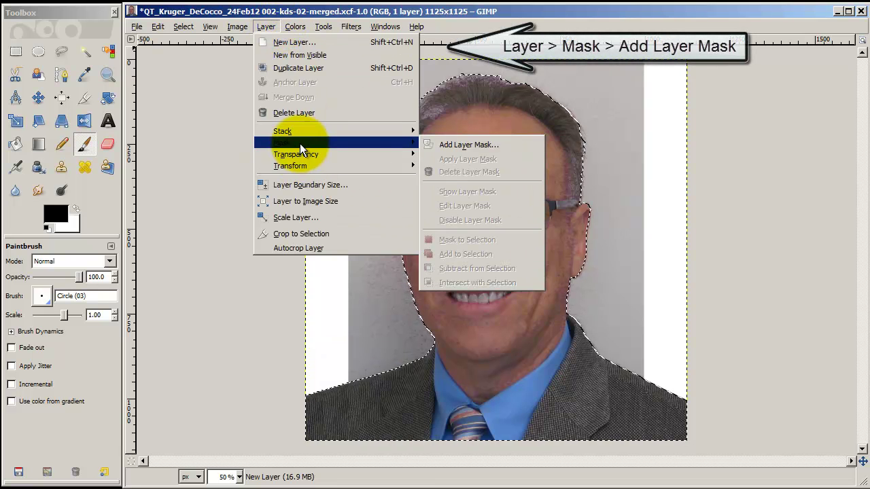
left_click(456, 145)
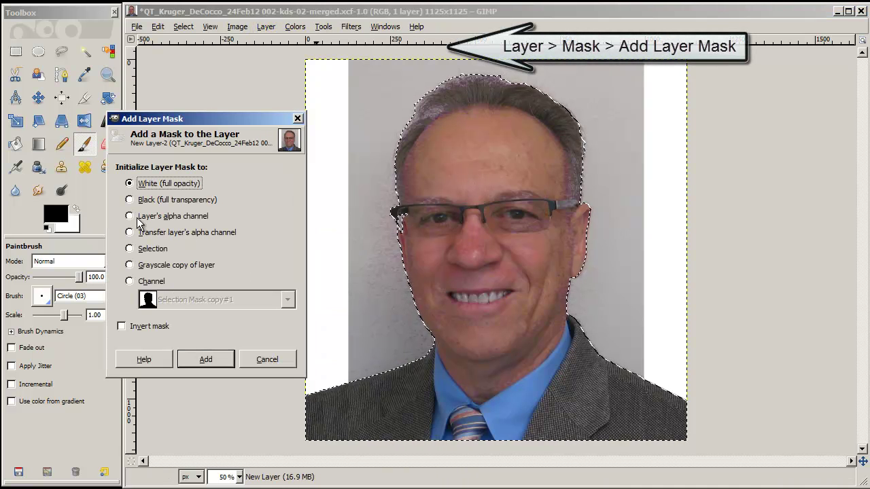
left_click(131, 249)
left_click(197, 360)
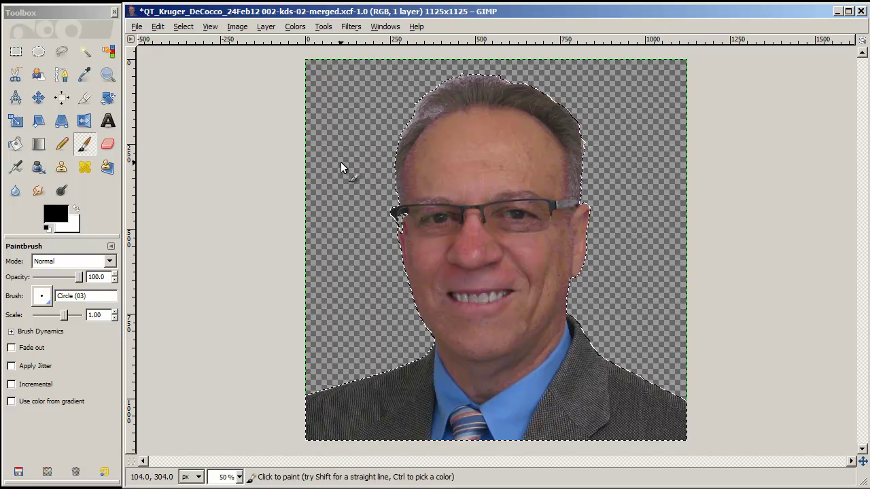
- Clear the selection and scale the image to 600 × 600 pixels using Sinc (Lanczos3) interpolation
key("ctrl+shift+a")
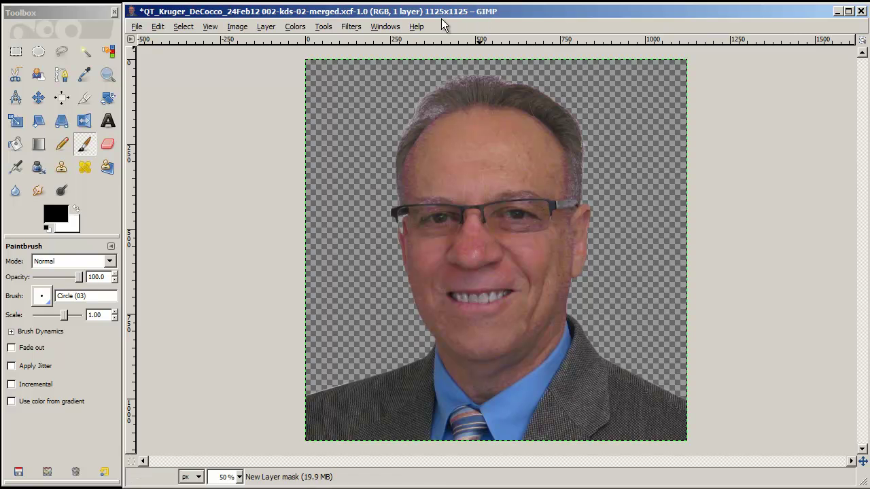
left_click(235, 26)
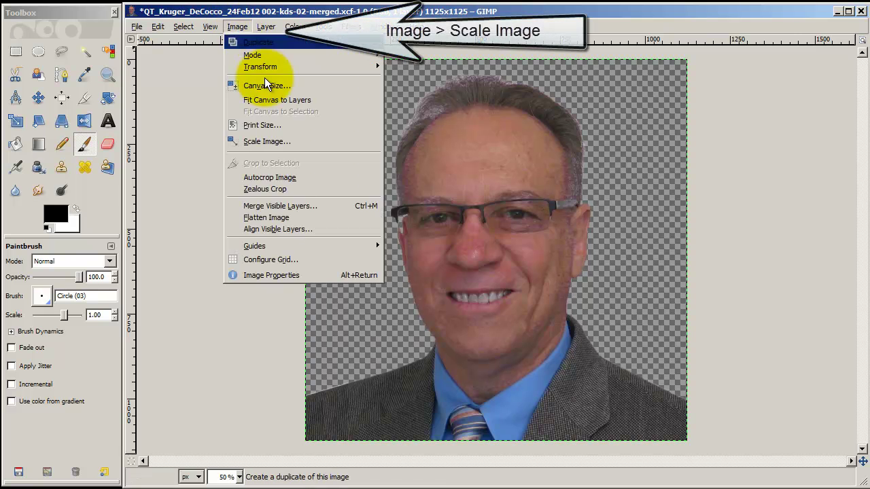
left_click(284, 140)
type("600")
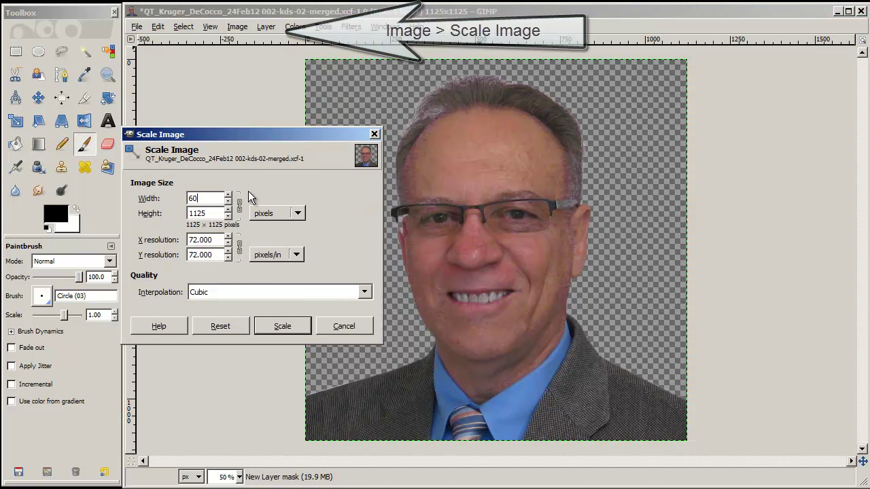
left_click(249, 193)
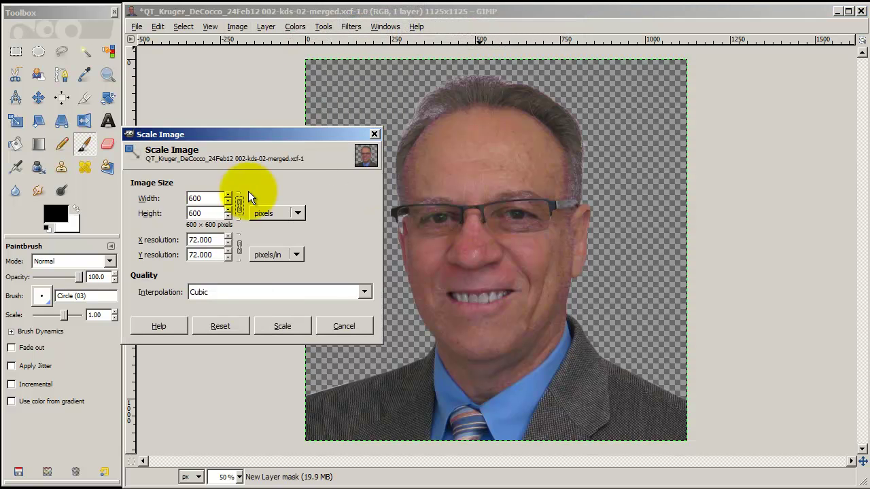
left_click(221, 294)
left_click(227, 351)
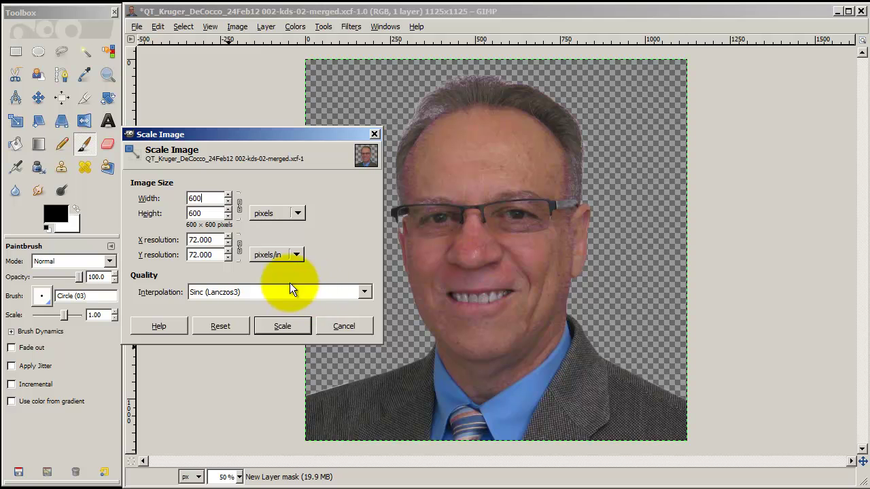
left_click(254, 291)
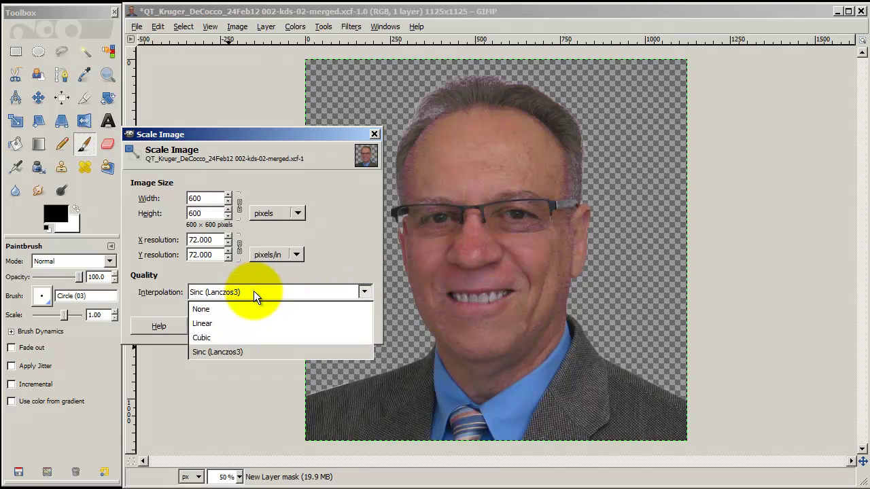
left_click(243, 350)
left_click(276, 321)
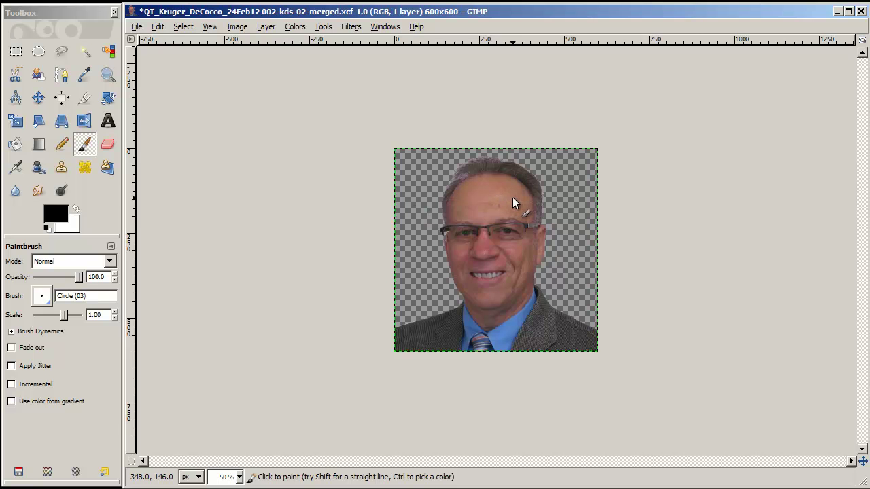
- Open bkgd.psd from the qt folder as a new layer in the portrait image
left_click(138, 28)
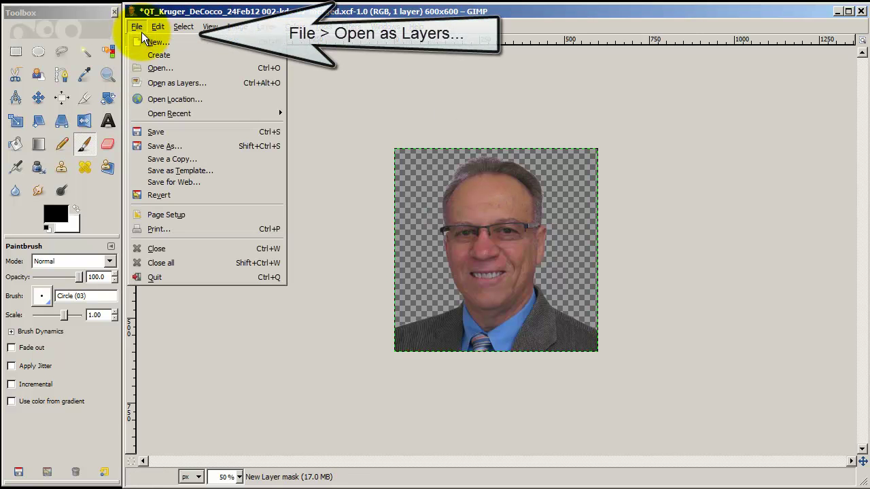
left_click(166, 81)
left_click(254, 218)
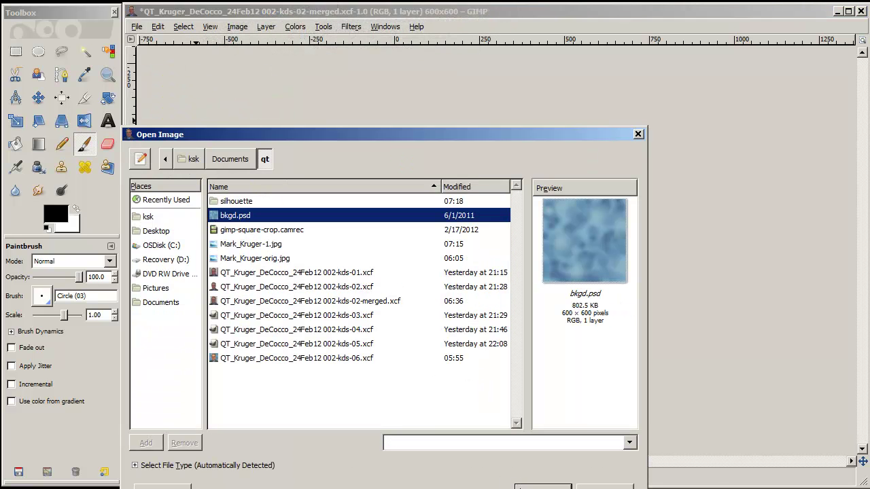
left_click(542, 486)
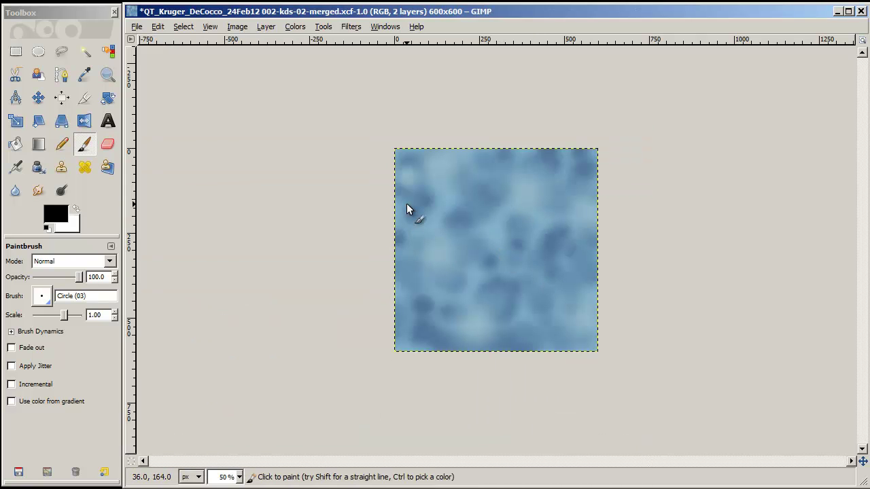
- Show the layer list and lower the bkgd.psd layer beneath the masked portrait layer
key("ctrl+l")
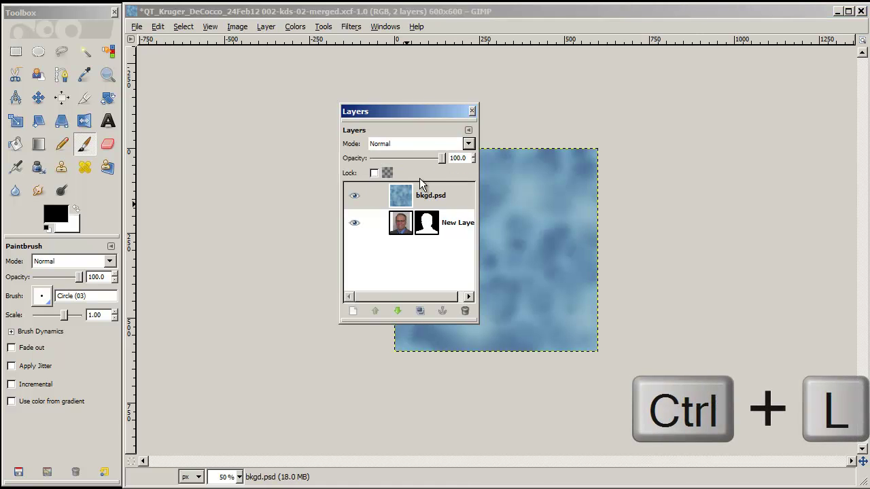
left_click_drag(381, 111, 194, 195)
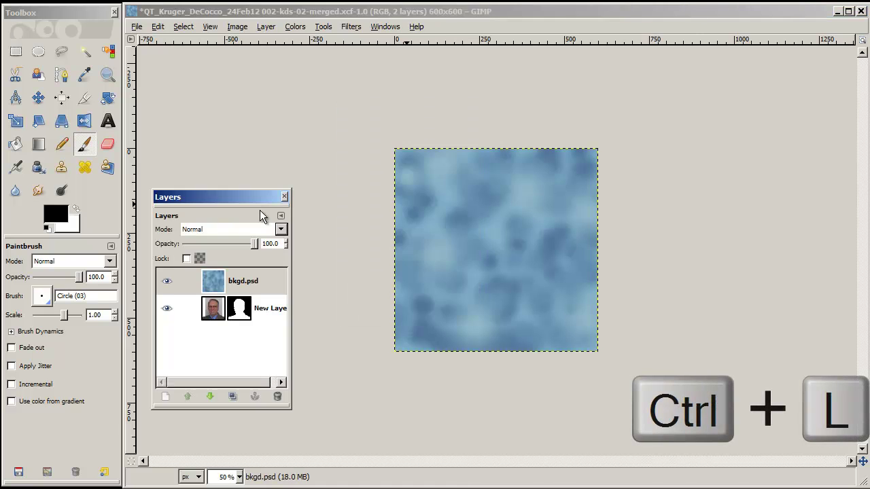
left_click(233, 285)
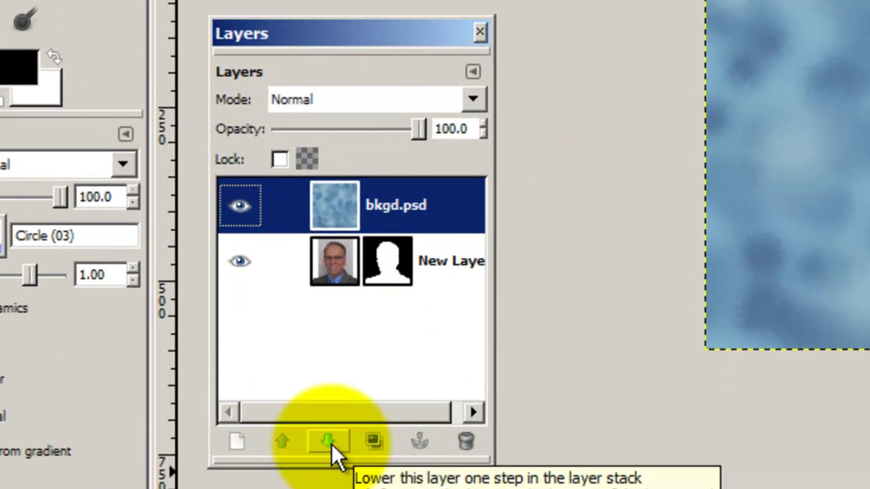
left_click(331, 443)
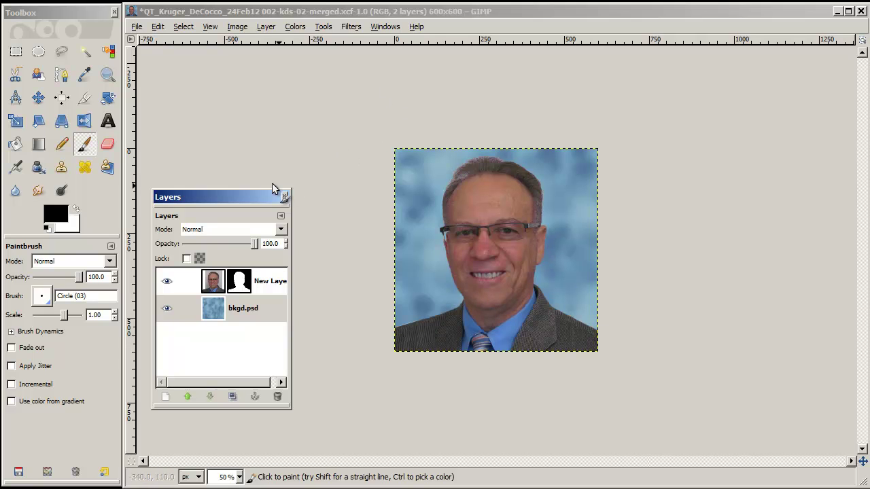
left_click_drag(249, 196, 245, 237)
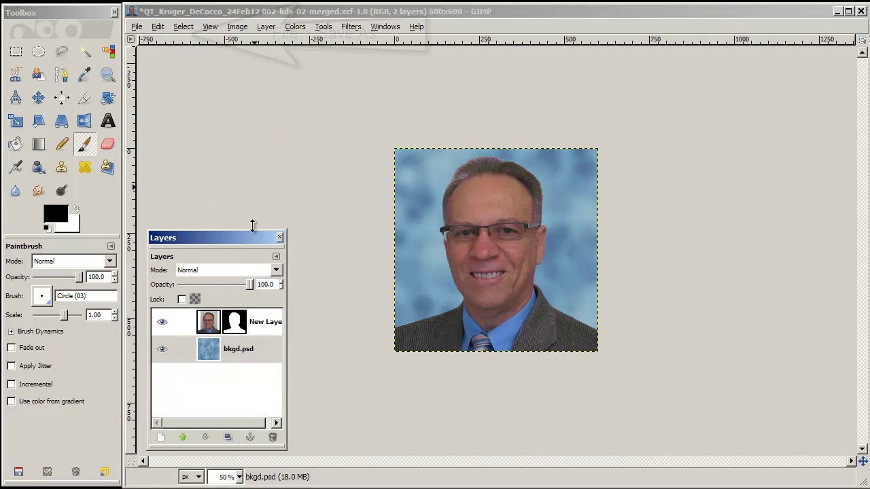
- Save the composite in the qt folder as a JPG, reusing the existing "-1.jpg" portrait's file name without the "-1" suffix
left_click(136, 26)
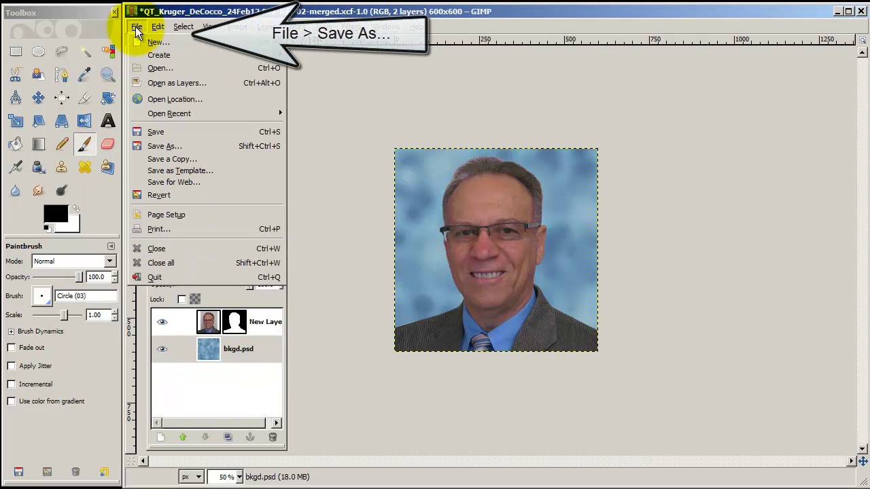
left_click(170, 144)
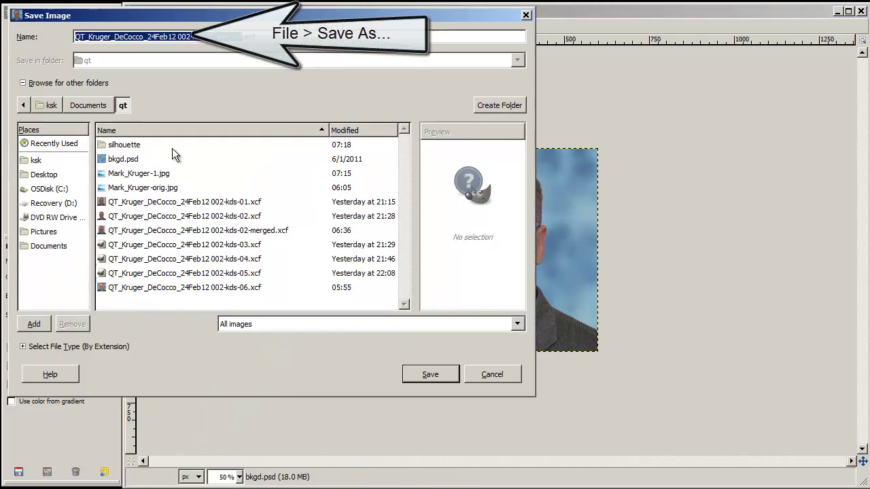
left_click(146, 174)
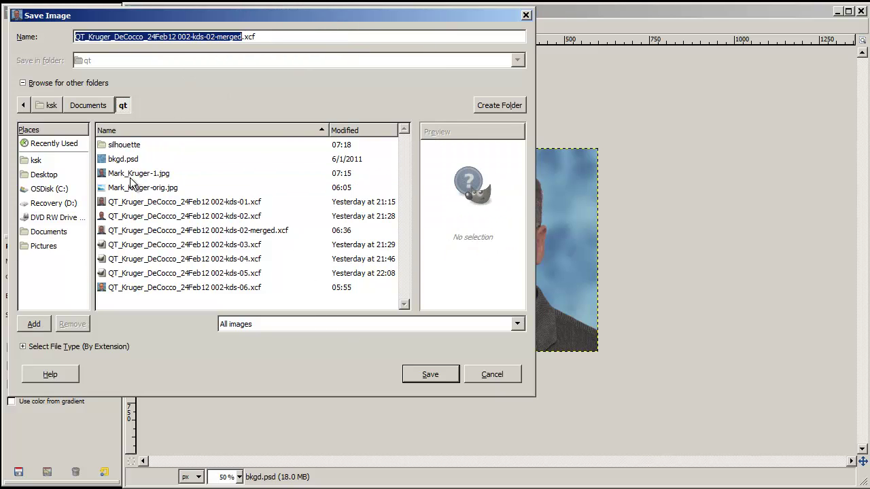
left_click(136, 175)
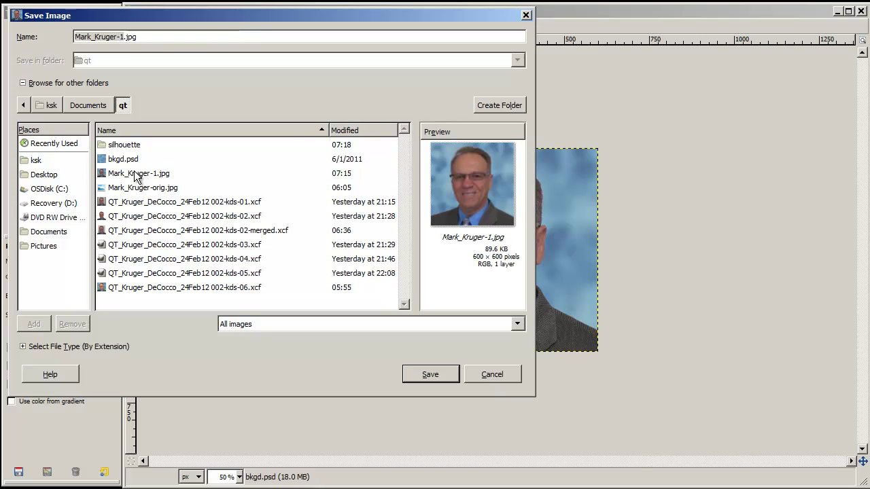
left_click(120, 37)
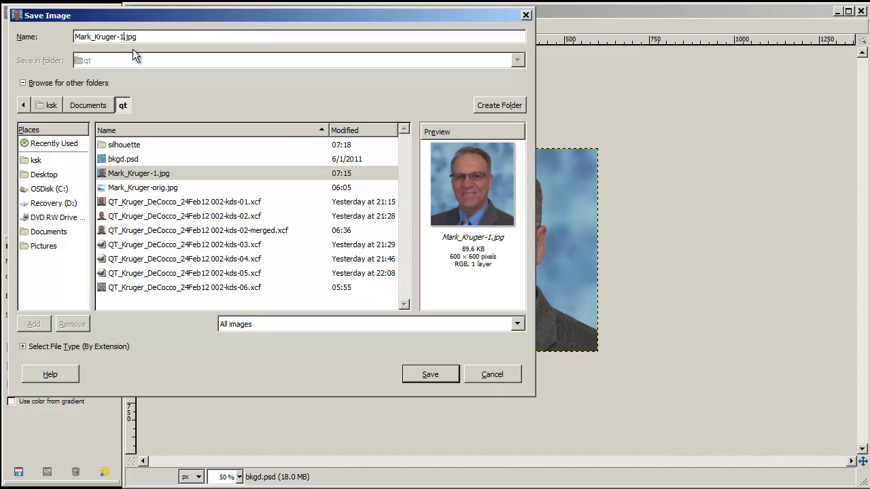
key("BackSpace")
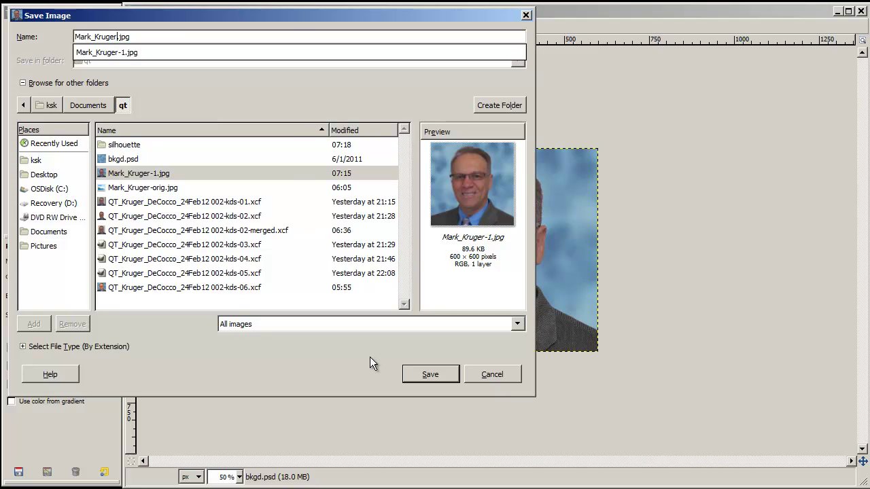
left_click(429, 375)
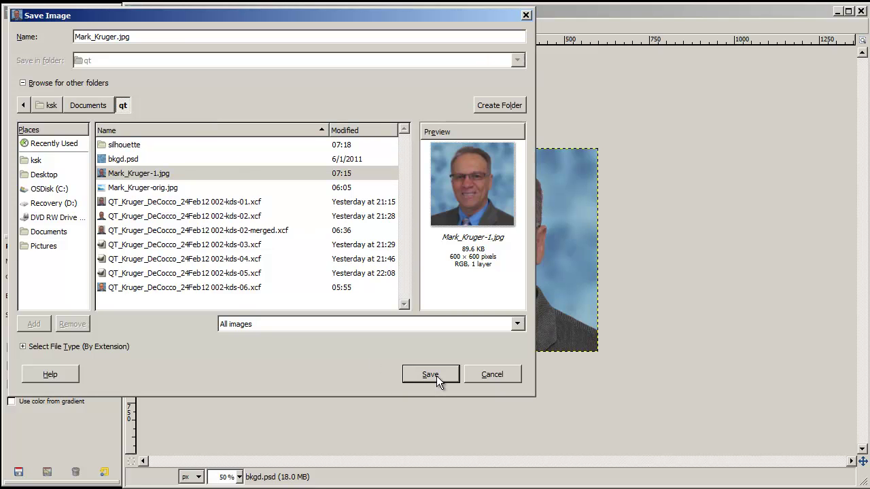
left_click(436, 375)
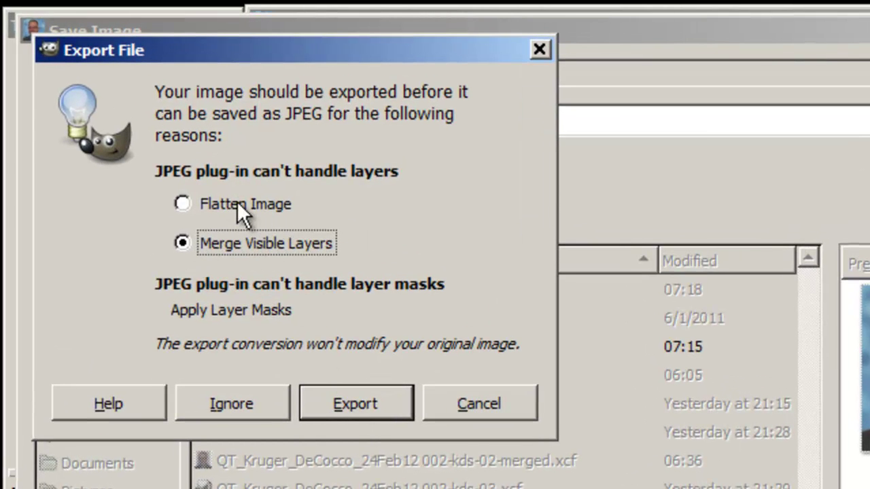
- Export with visible layers merged and save the JPEG at quality 89, with Save EXIF data and Save thumbnail turned off
left_click(354, 403)
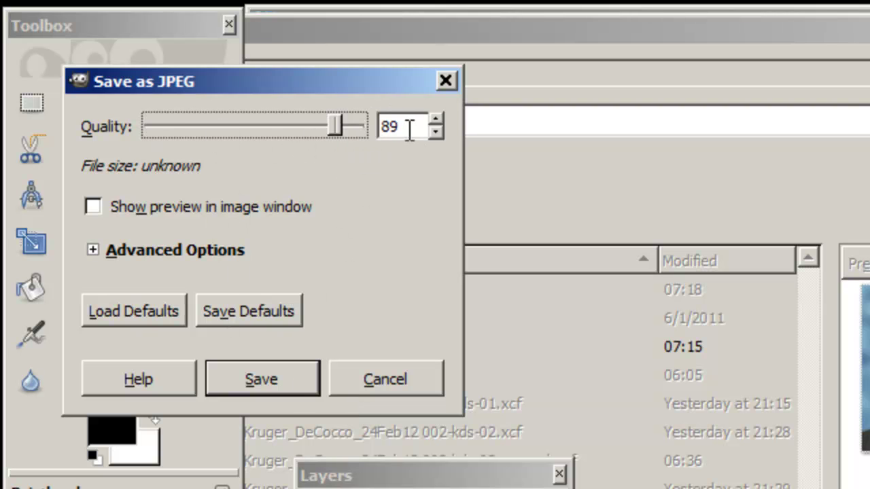
mouse_move(339, 125)
left_mouse_down()
mouse_move(328, 124)
mouse_move(340, 124)
left_mouse_up()
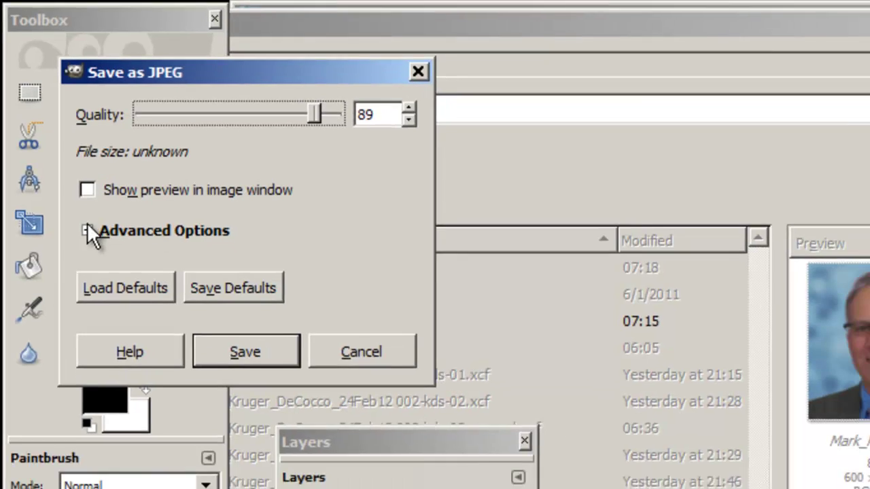
left_click(94, 250)
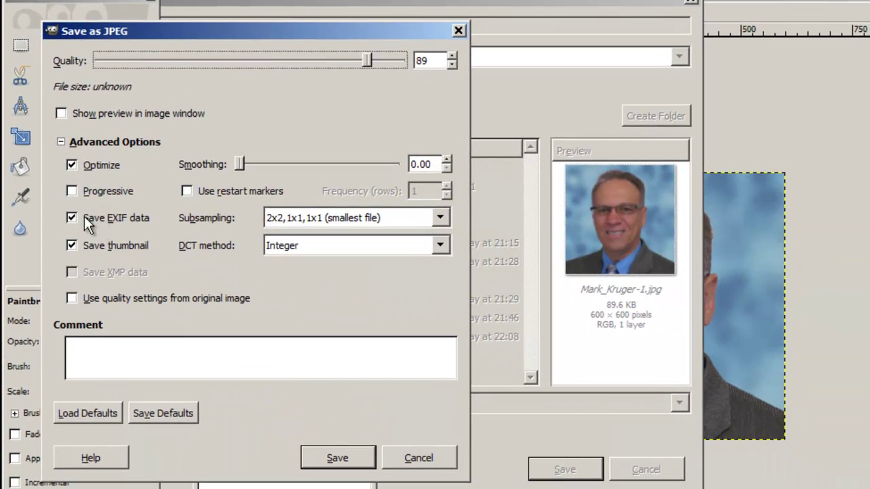
left_click(119, 217)
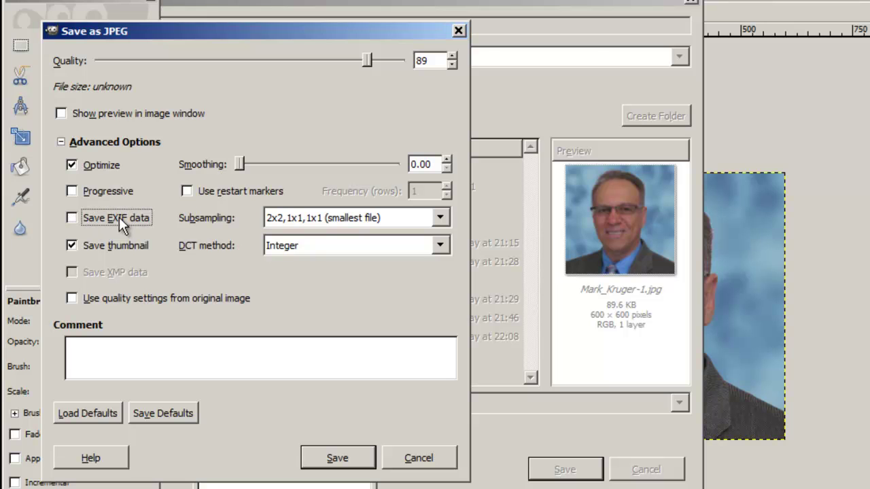
left_click(96, 247)
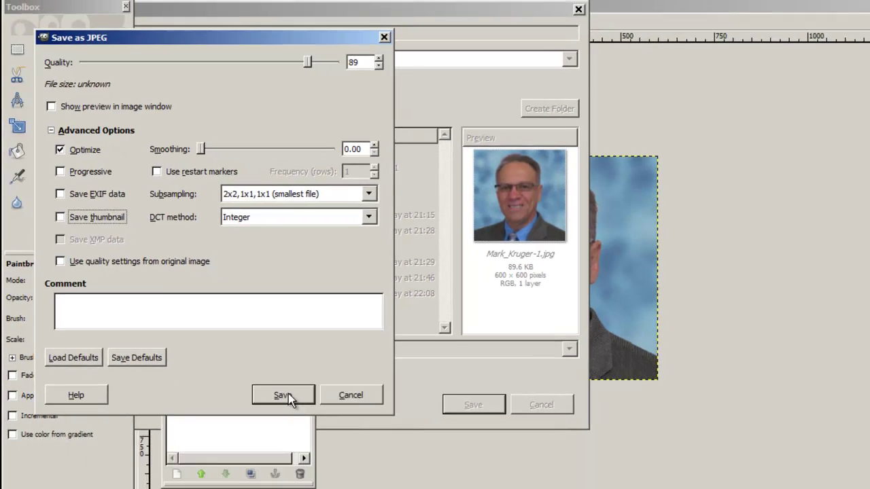
left_click(337, 460)
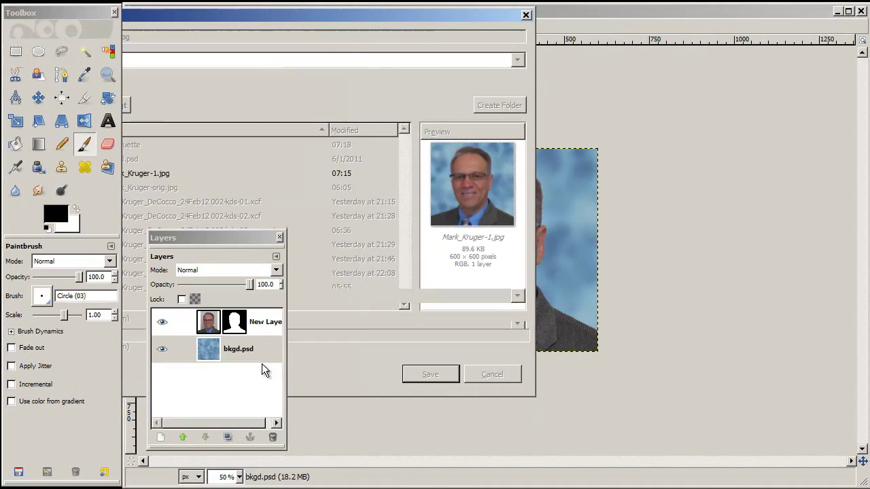